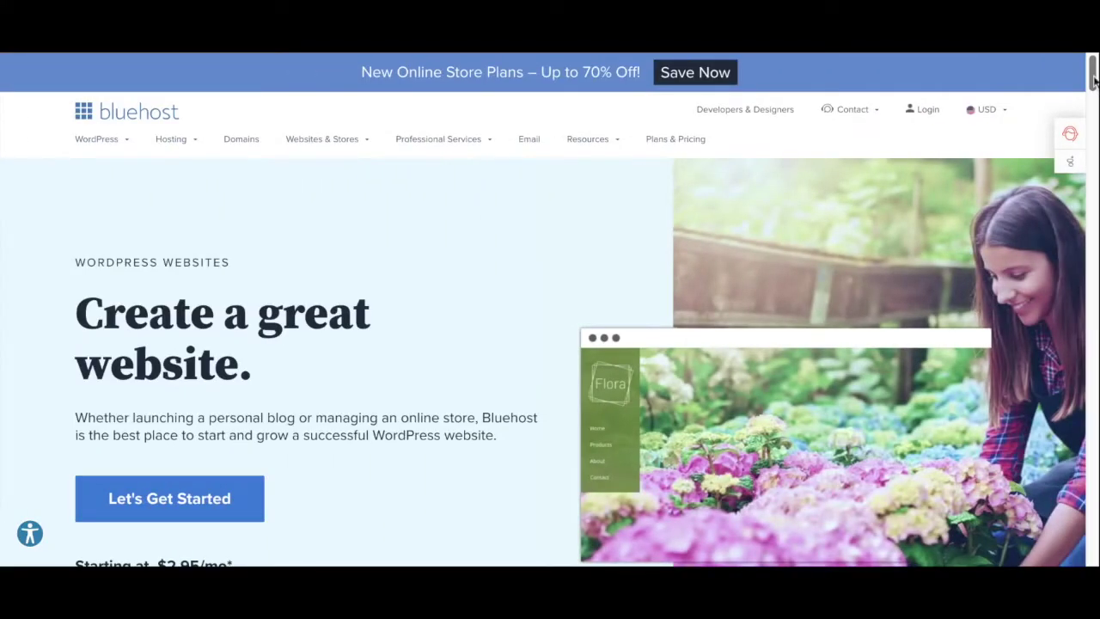
- Choose the $2.95/mo Content Creation hosting plan from Bluehost's plan list
scroll(1093, 80, down, 15)
scroll(1080, 77, down, 12)
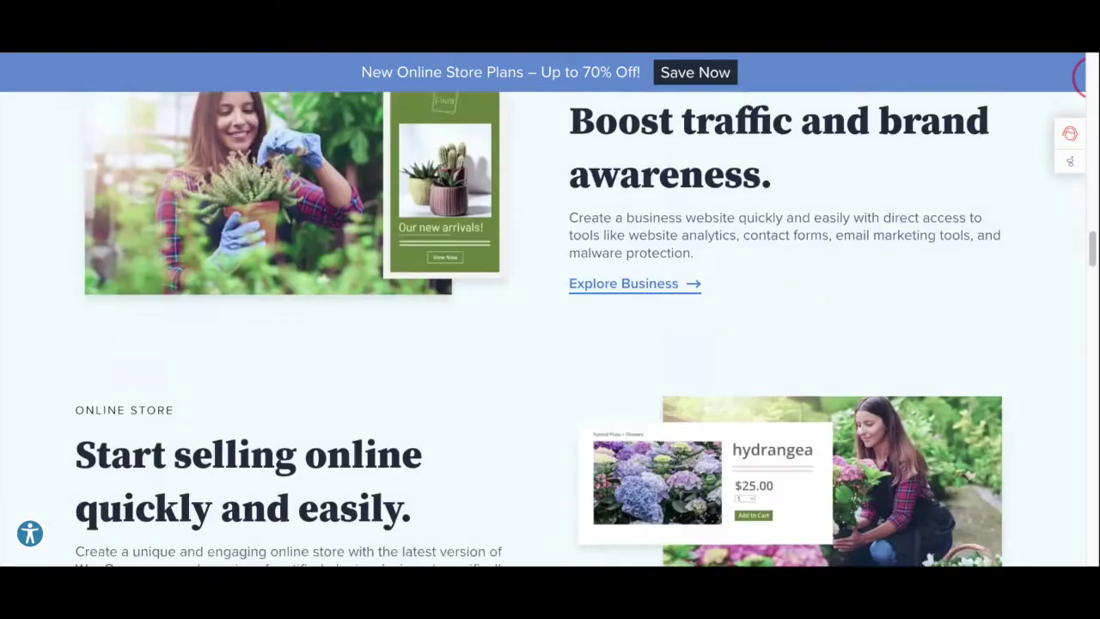
scroll(1080, 77, down, 12)
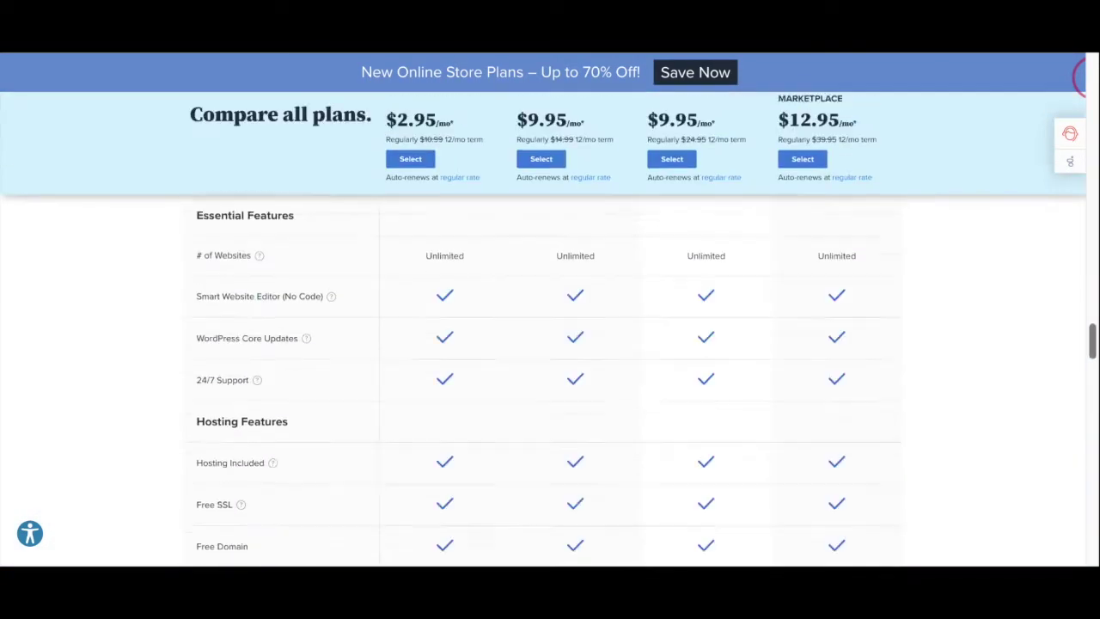
scroll(1080, 76, up, 1)
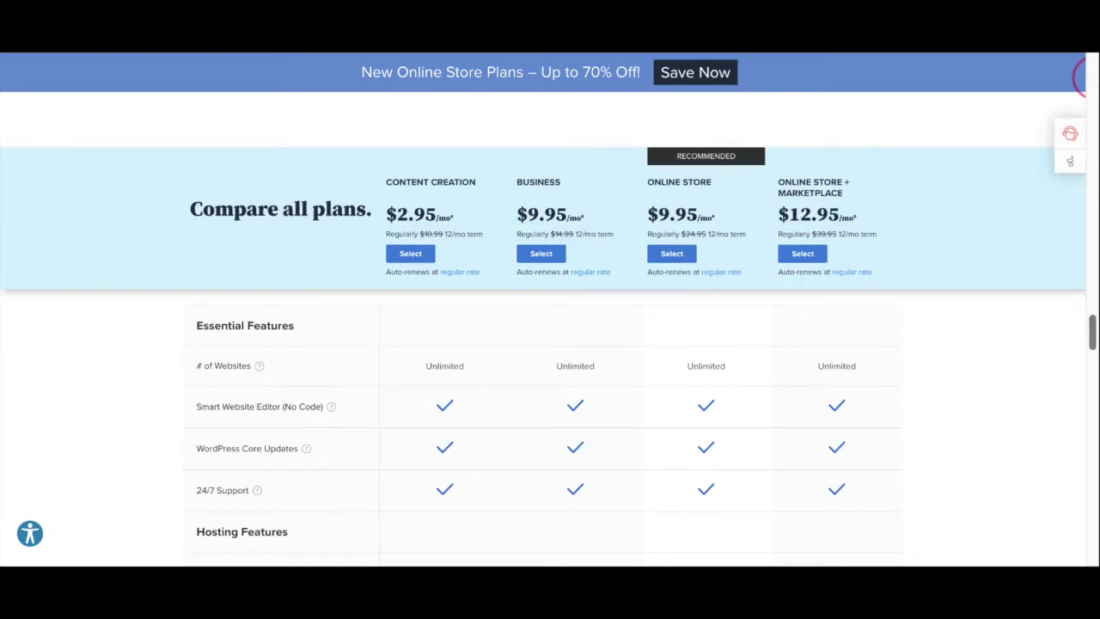
scroll(1080, 78, up, 10)
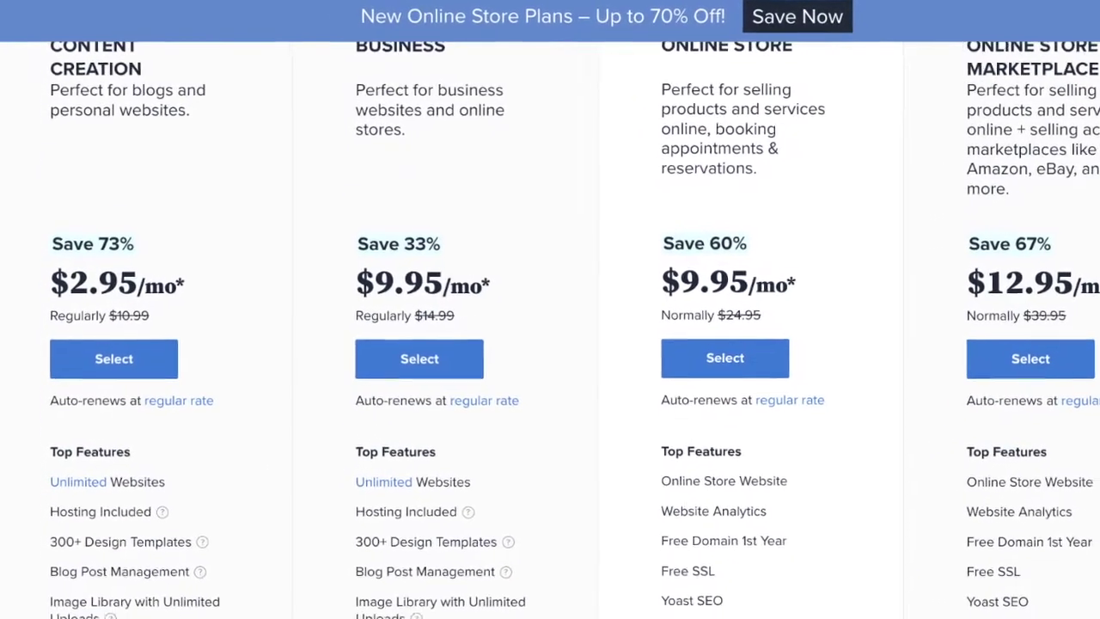
scroll(550, 344, down, 3)
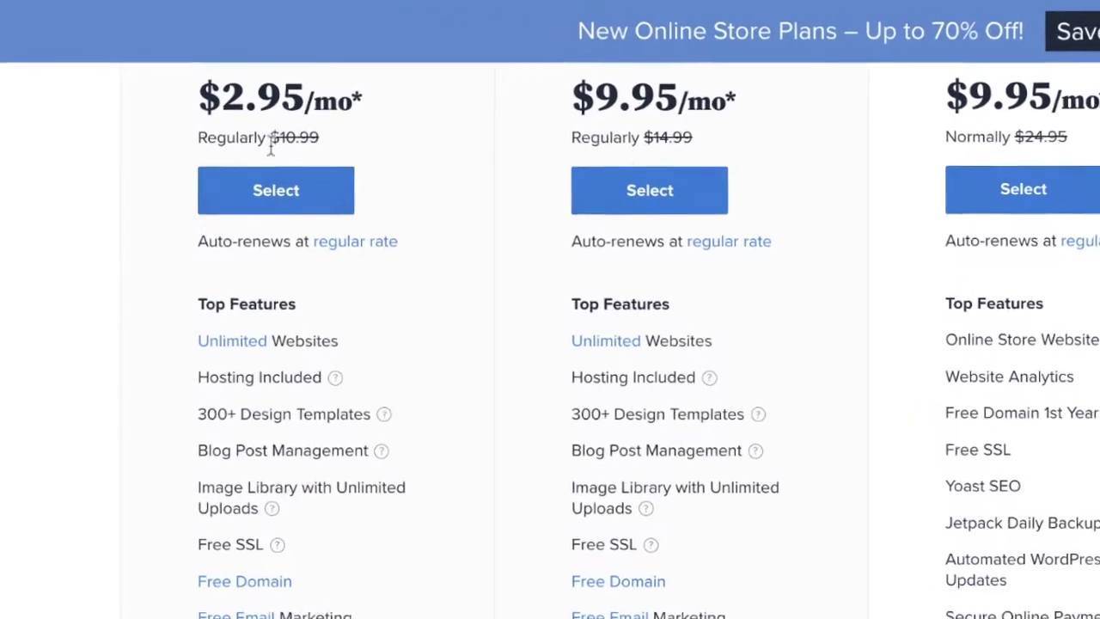
click(307, 222)
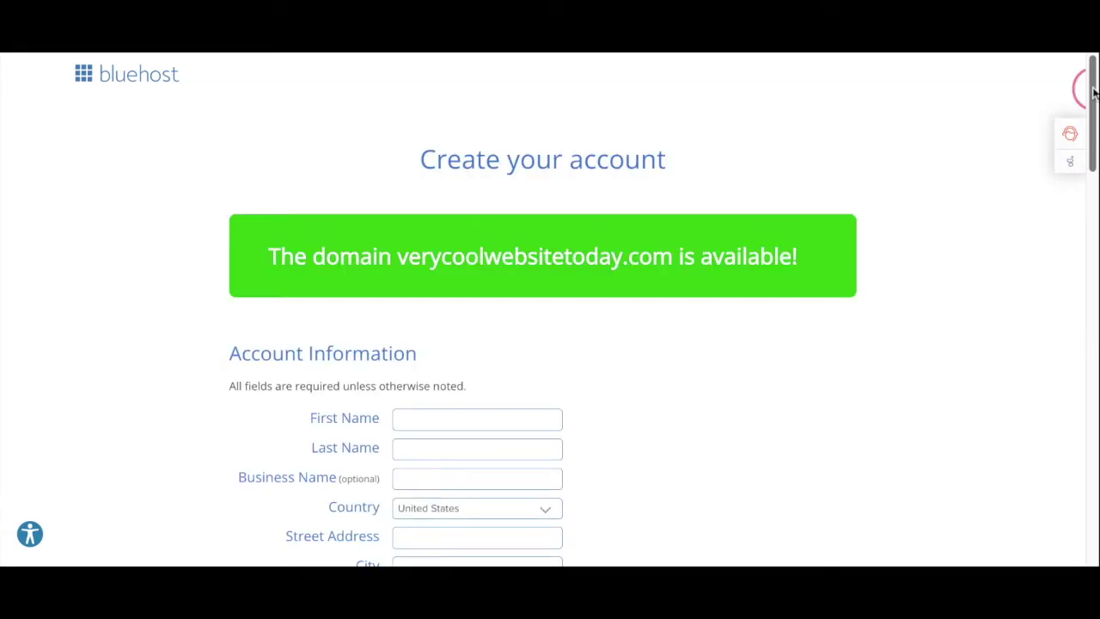
- Remove Codeguard Basic from the package extras, lowering the total to $83.16
scroll(1094, 93, down, 3)
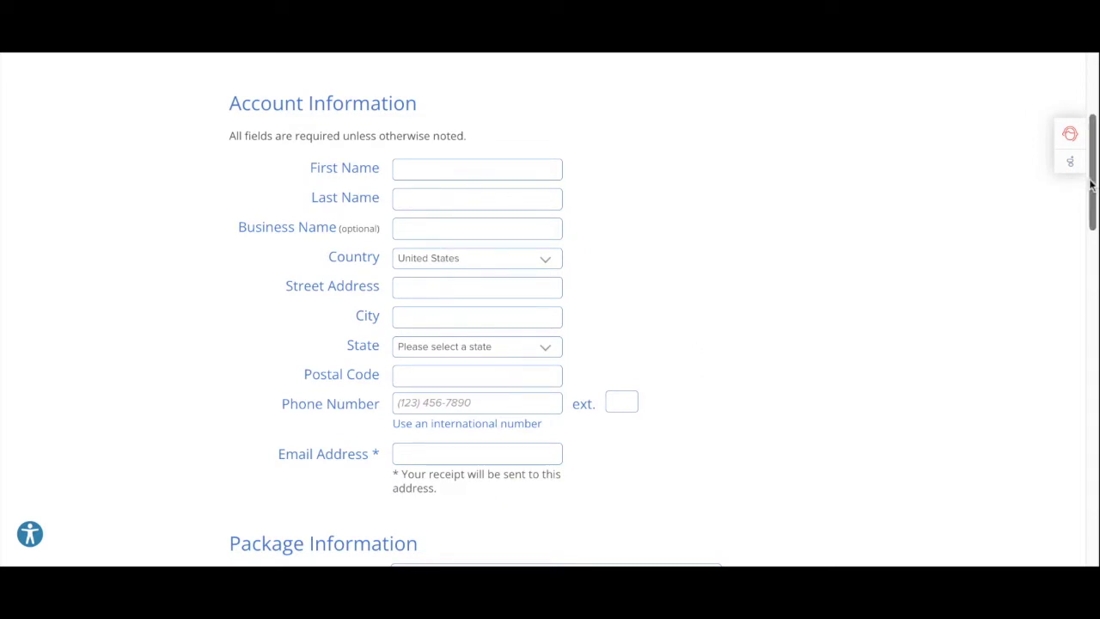
scroll(1091, 183, down, 5)
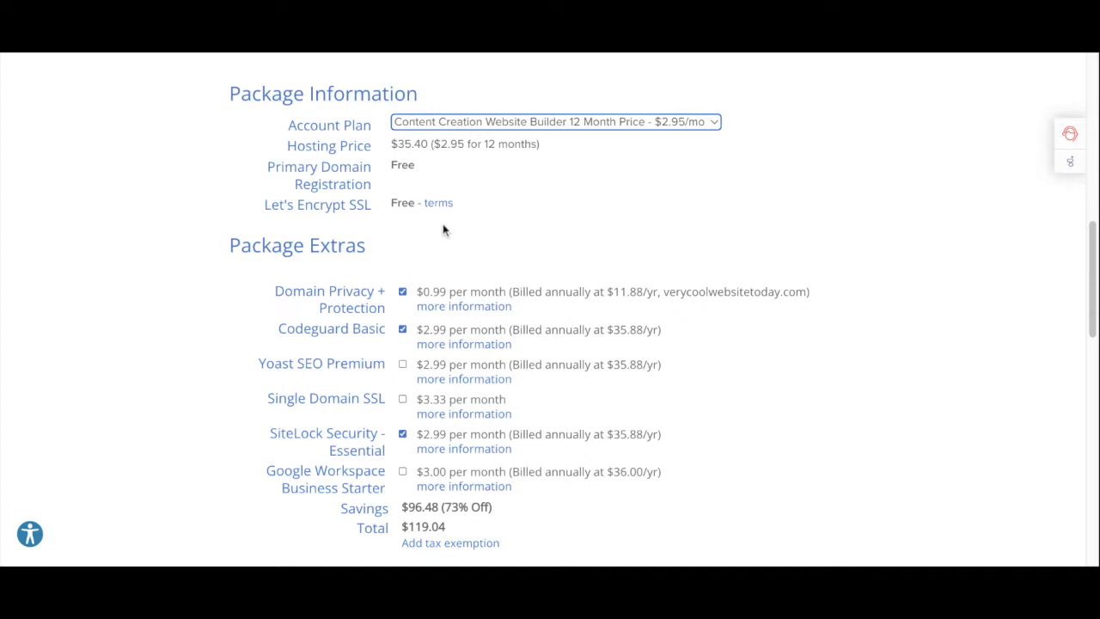
scroll(1093, 249, down, 1)
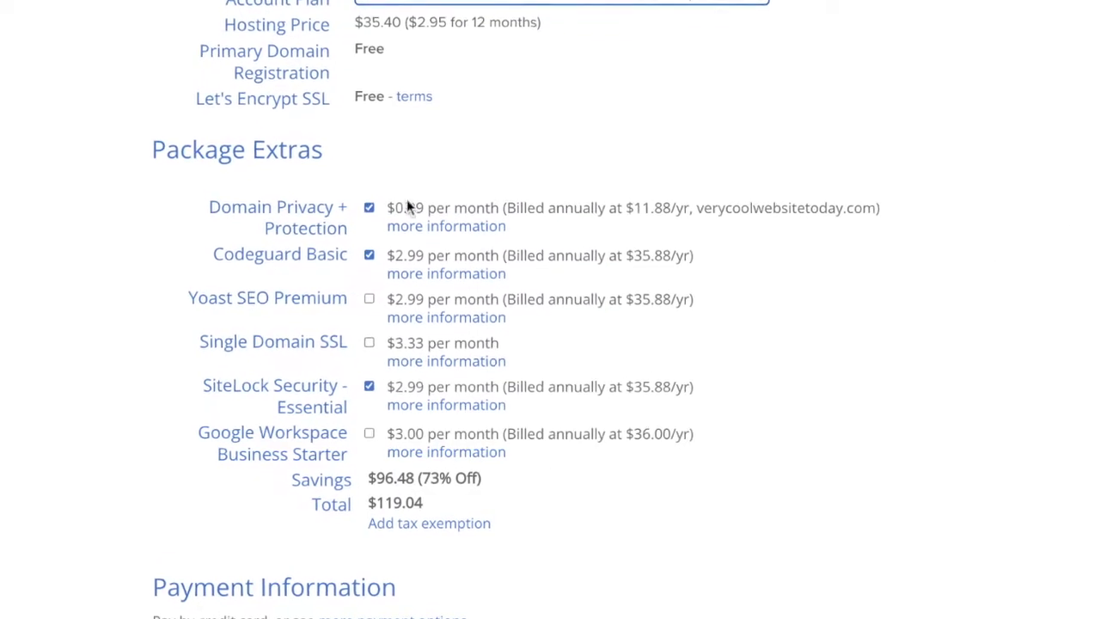
click(363, 243)
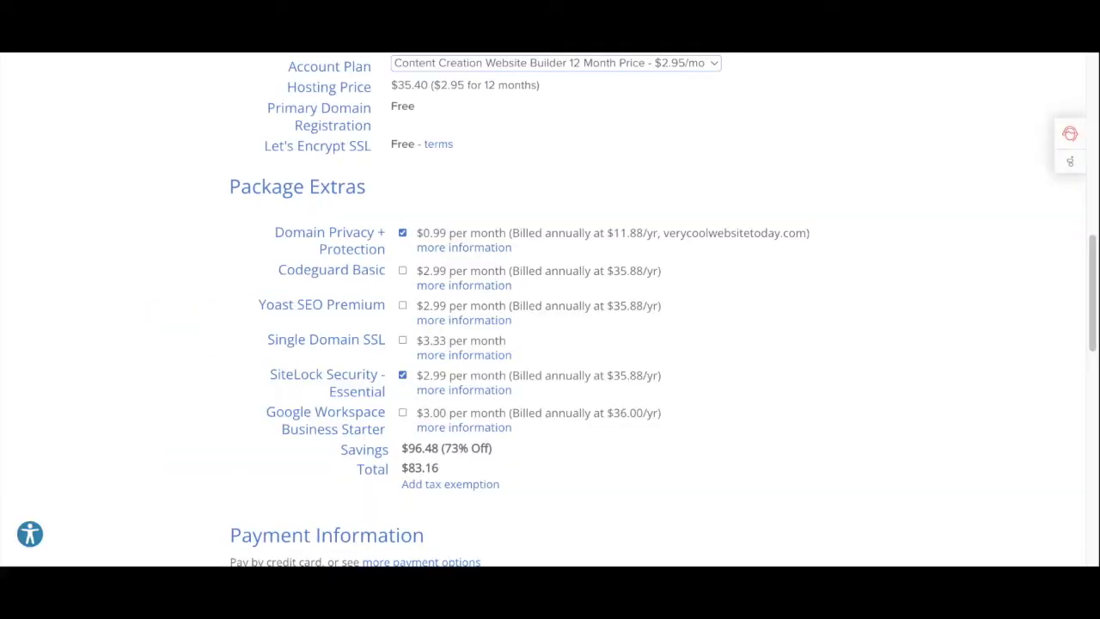
- Check the SiteLock and Google Workspace details, then add Google Workspace Business Starter
drag(1094, 266, 1094, 290)
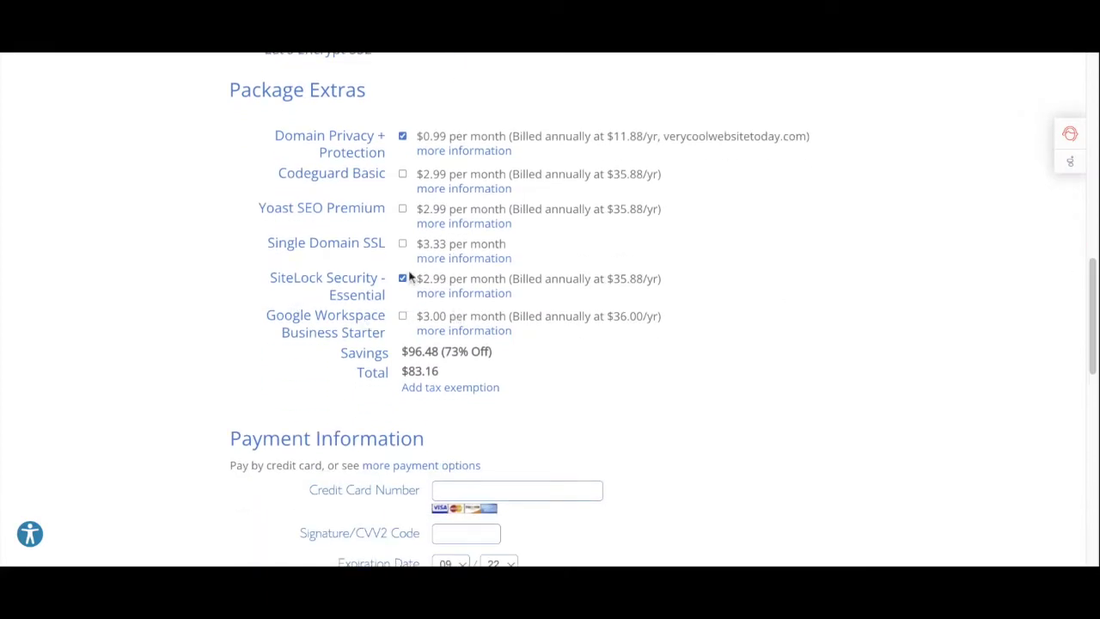
click(445, 294)
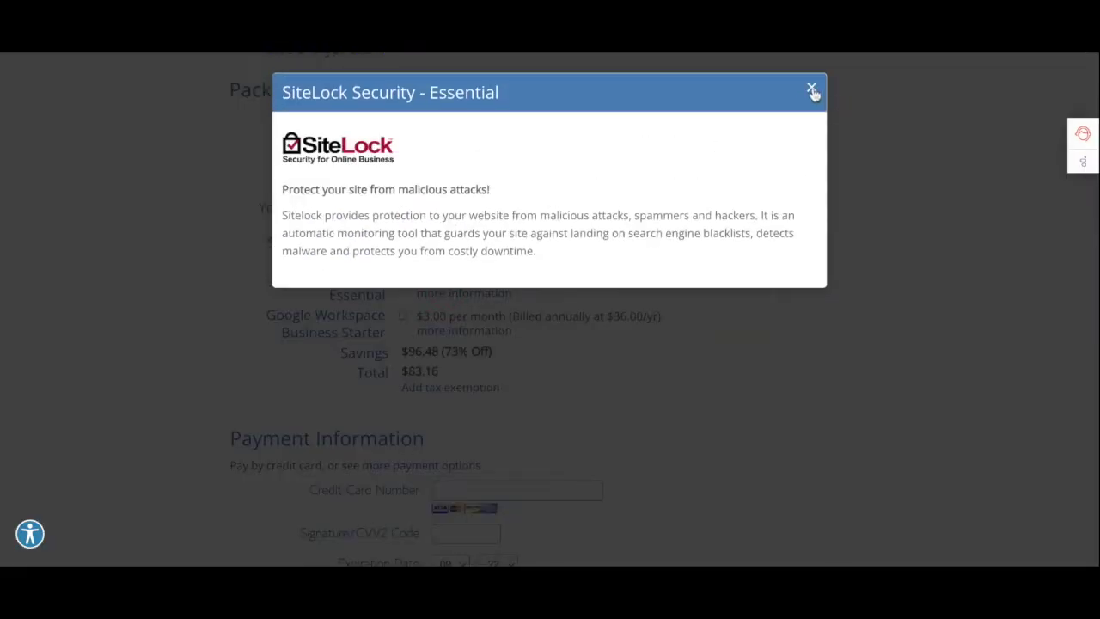
click(811, 87)
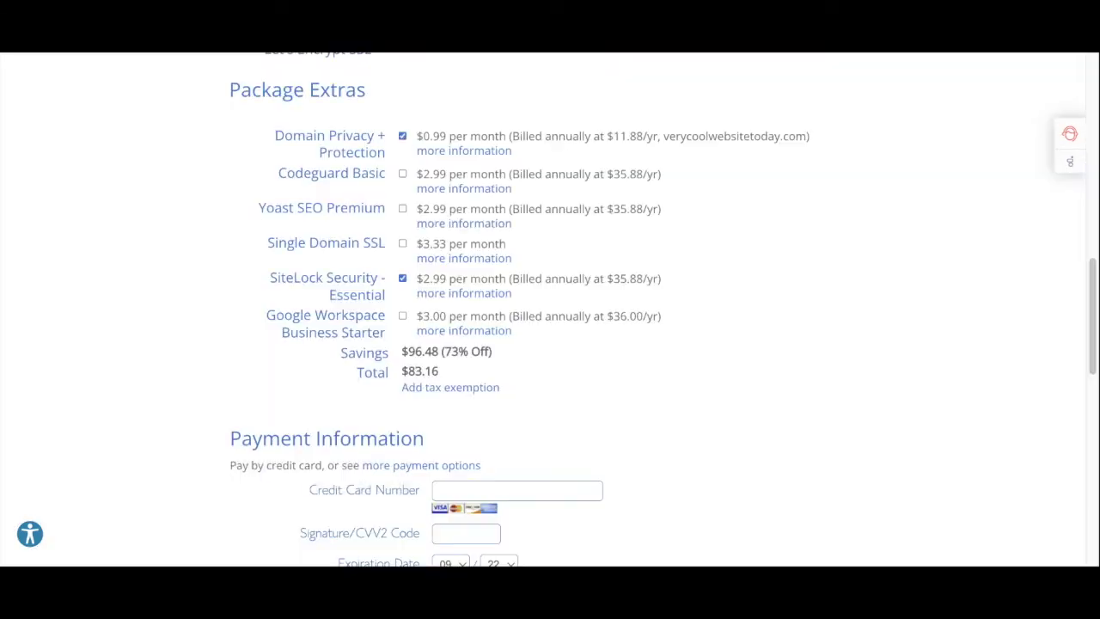
click(489, 337)
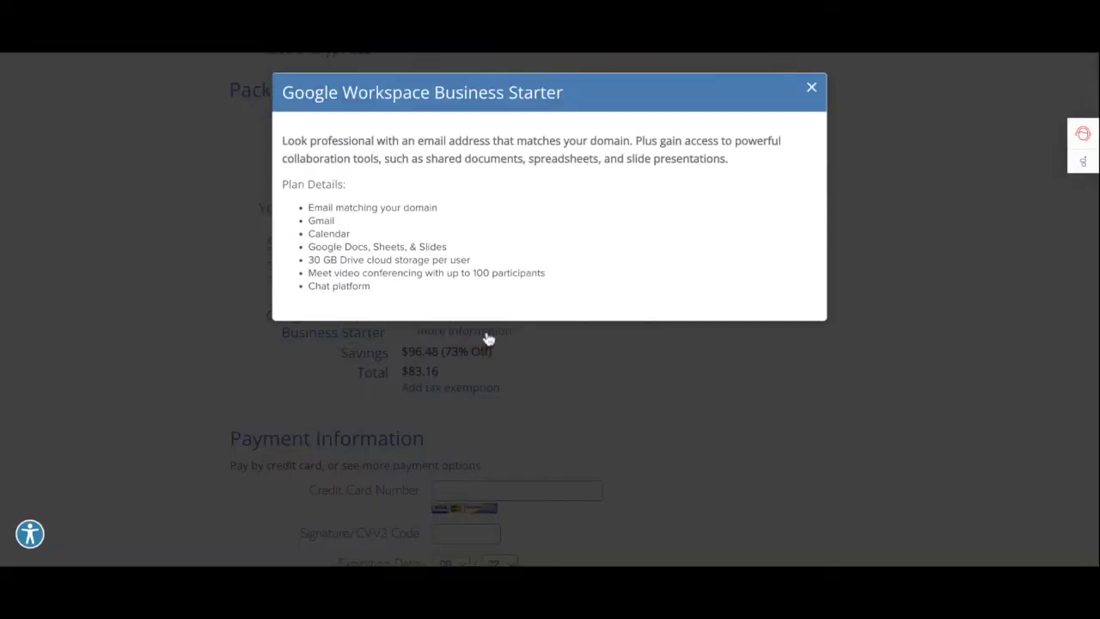
click(812, 88)
click(403, 315)
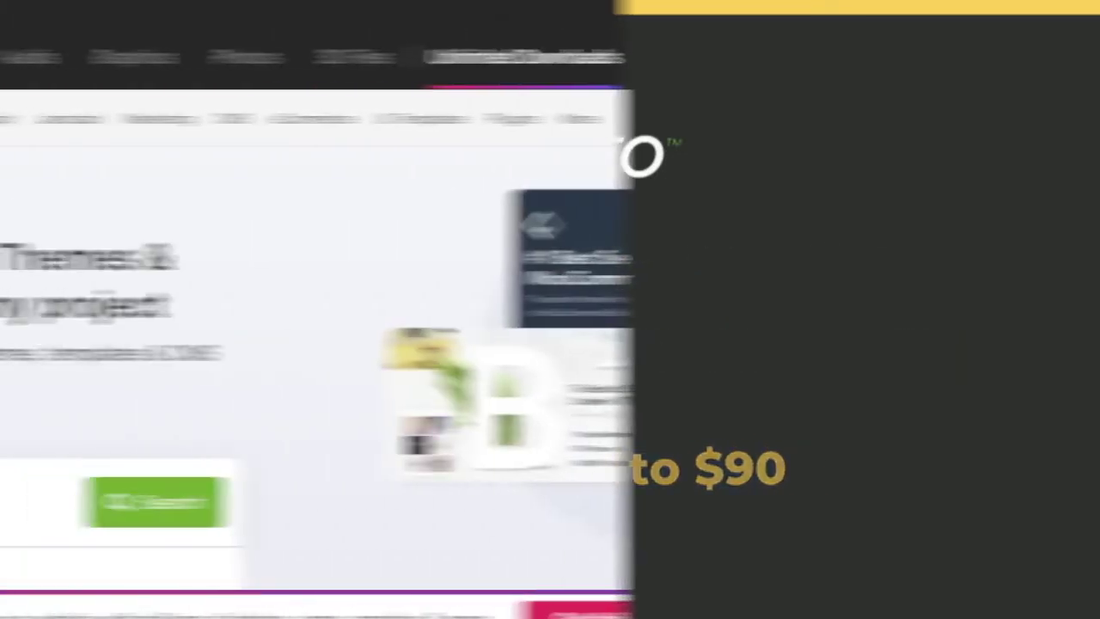
- Search 'hotel booking' within WordPress themes and browse a hotel booking theme's demo preview
text(hotel booking)
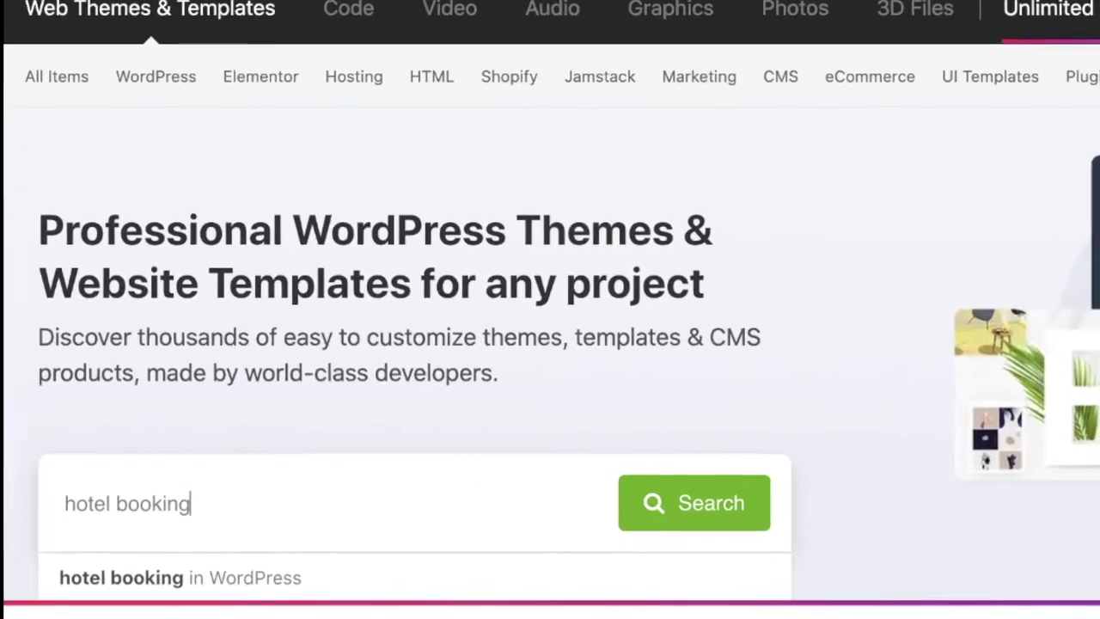
click(249, 574)
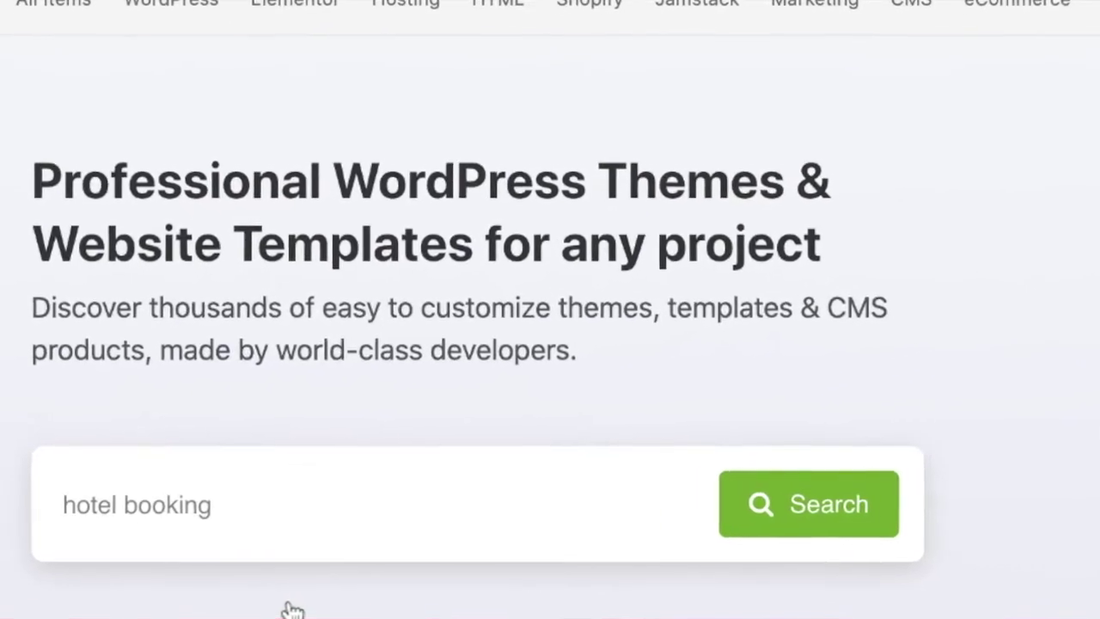
click(1093, 34)
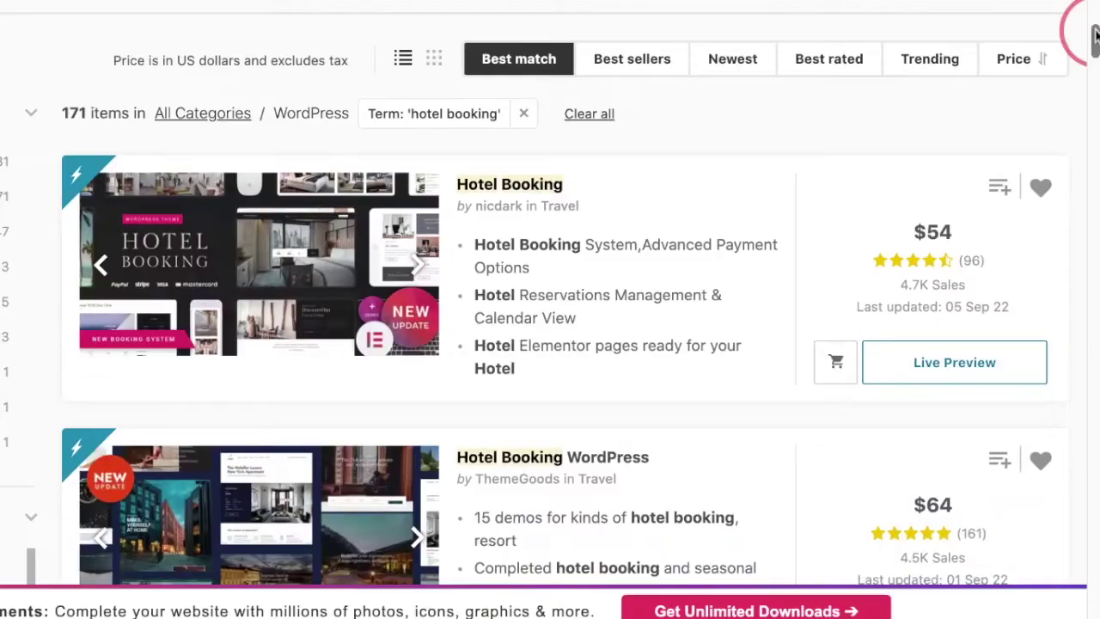
drag(1093, 34, 1094, 282)
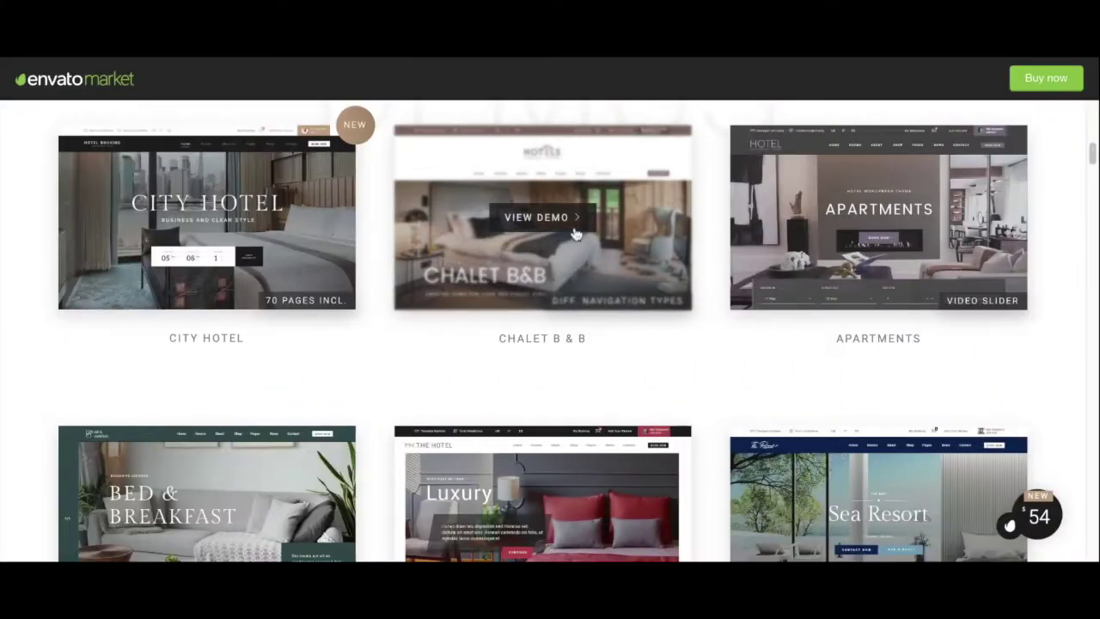
drag(1094, 153, 1095, 170)
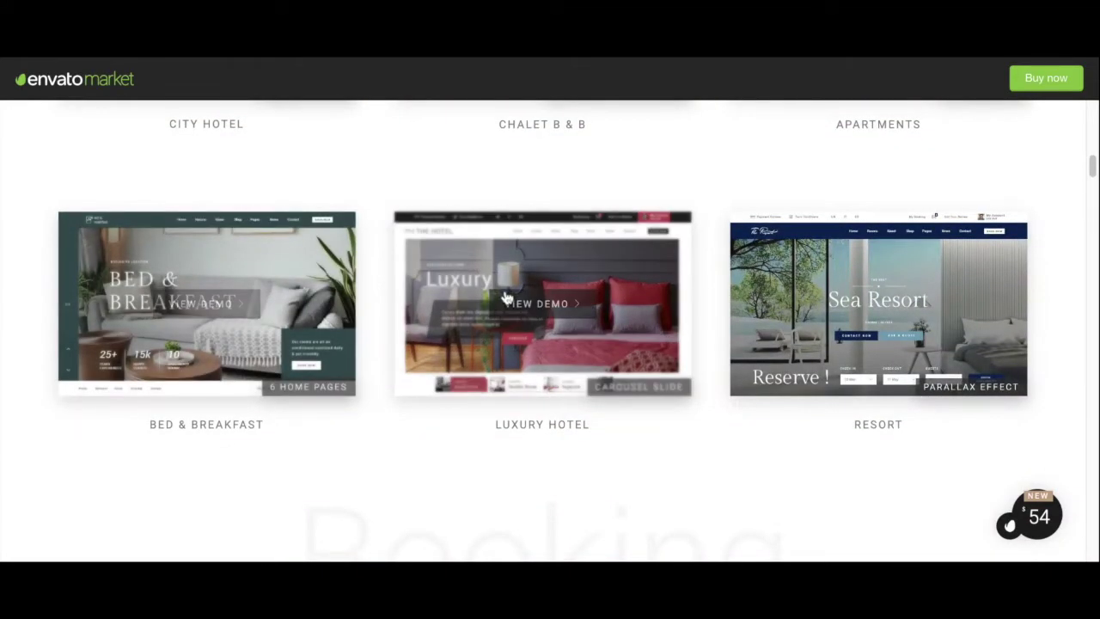
drag(1093, 170, 1093, 185)
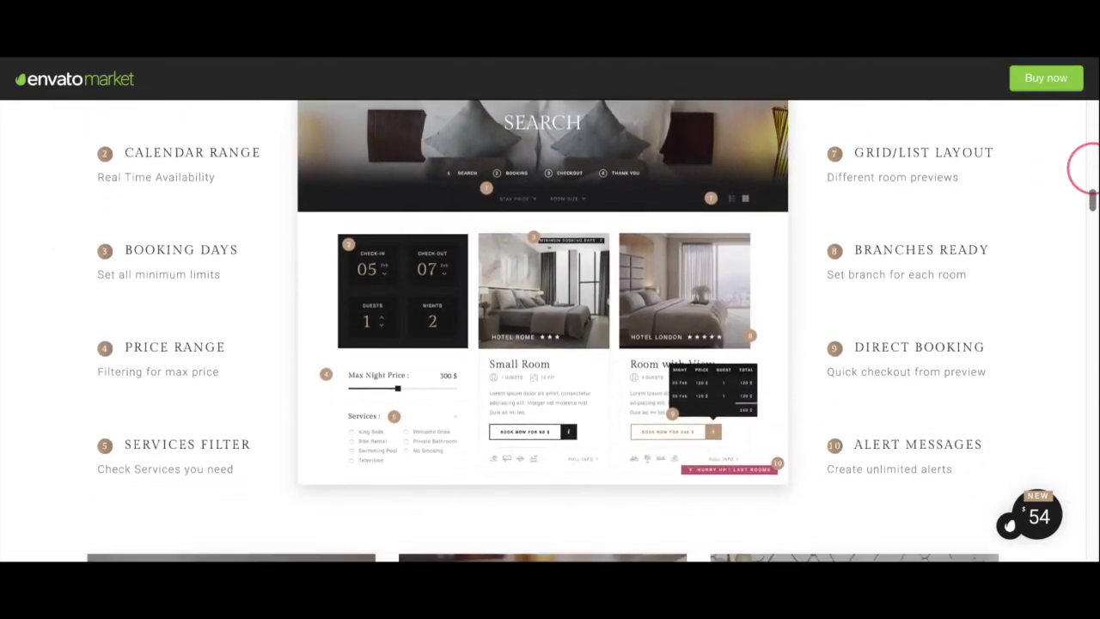
scroll(1085, 167, down, 8)
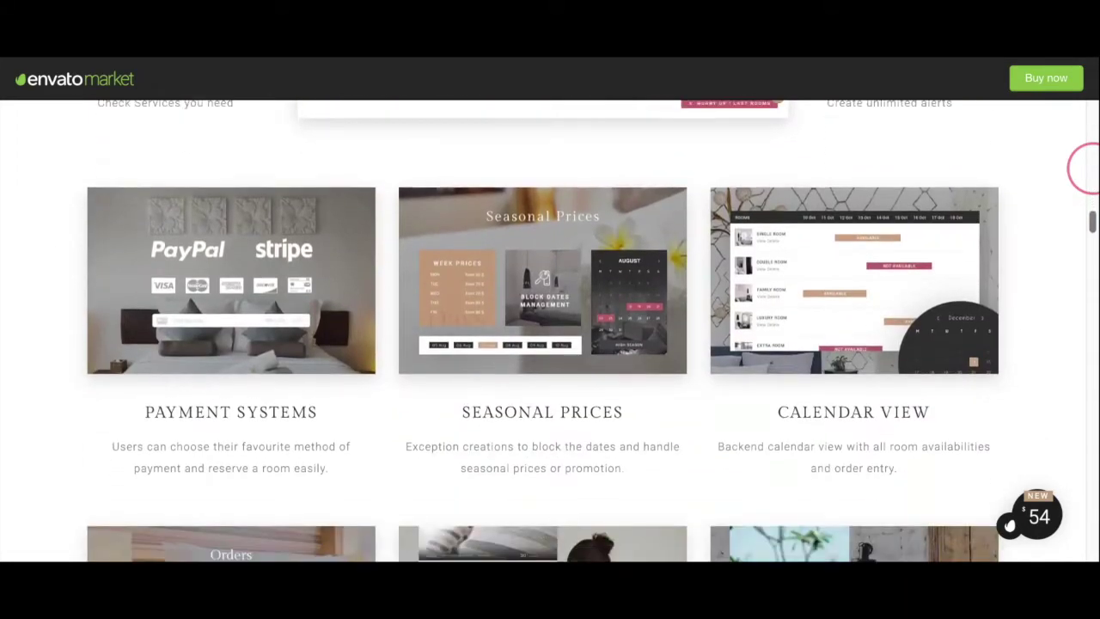
scroll(1084, 167, down, 7)
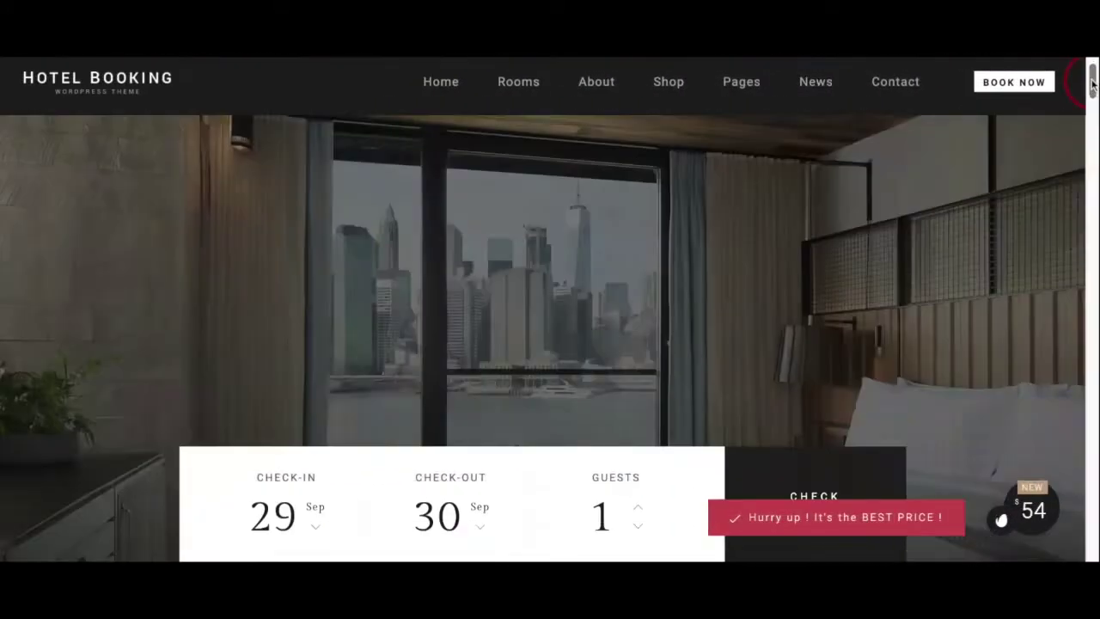
scroll(1091, 84, down, 3)
scroll(1091, 83, down, 4)
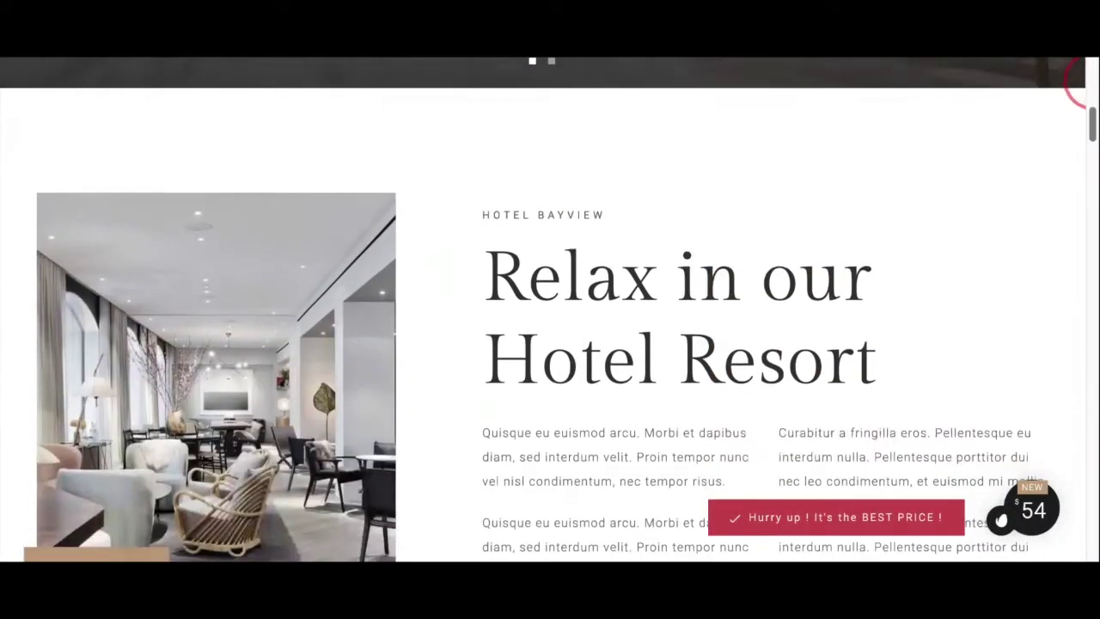
scroll(1078, 129, down, 7)
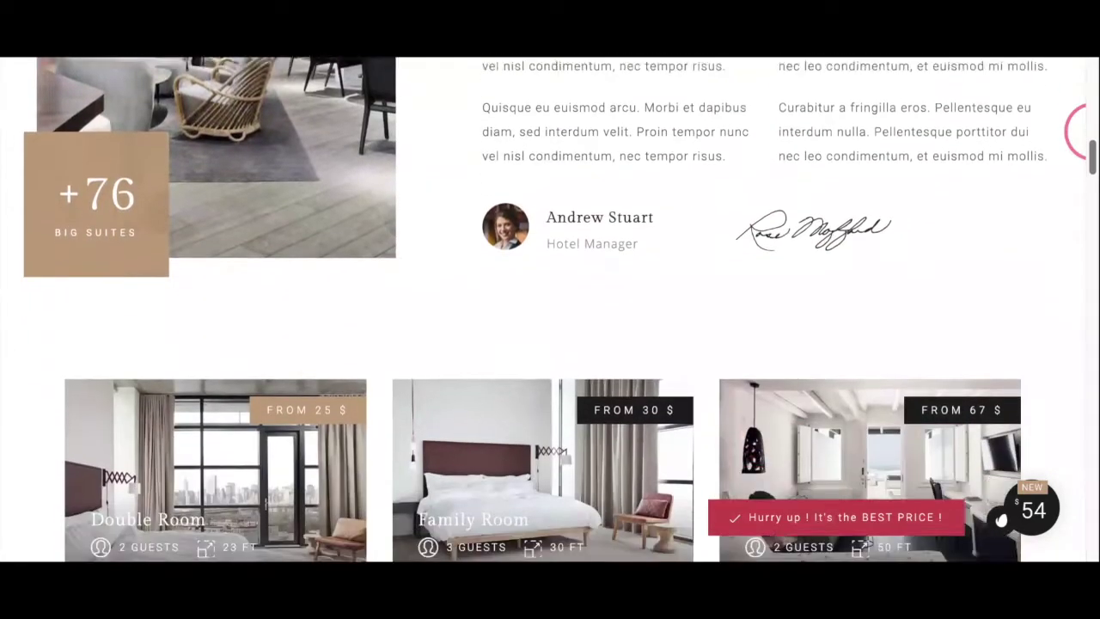
scroll(1079, 128, down, 7)
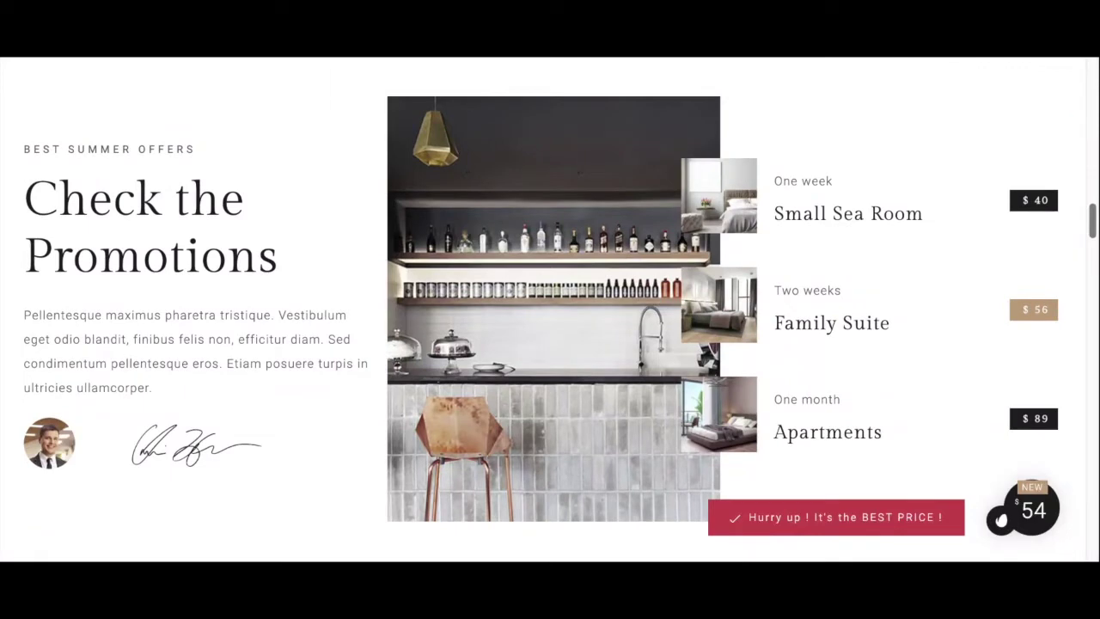
scroll(1078, 224, down, 5)
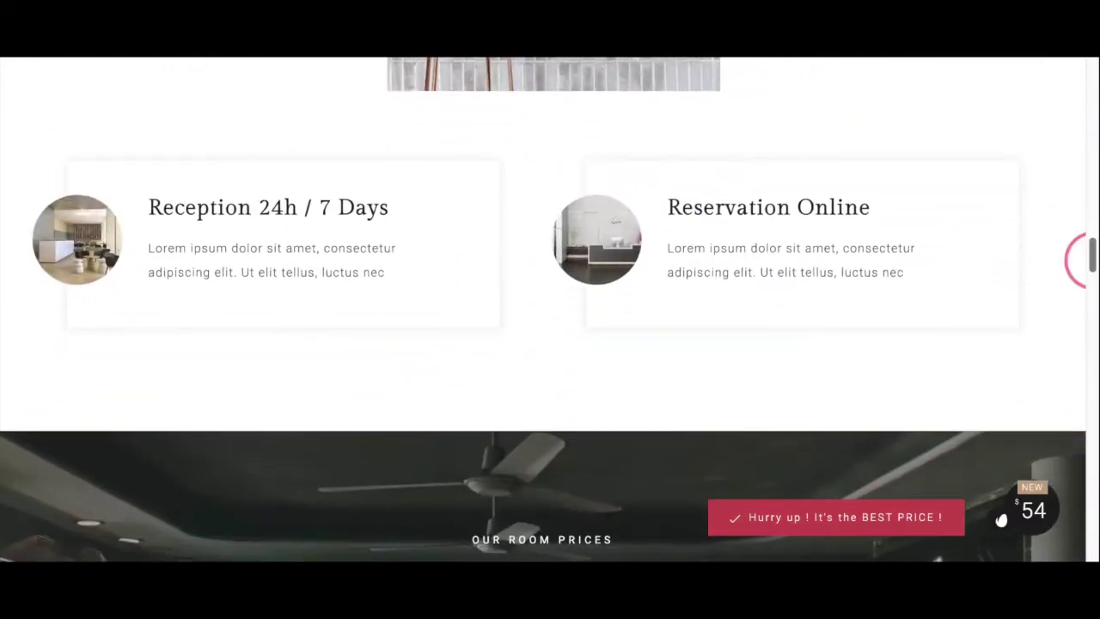
scroll(1077, 259, down, 5)
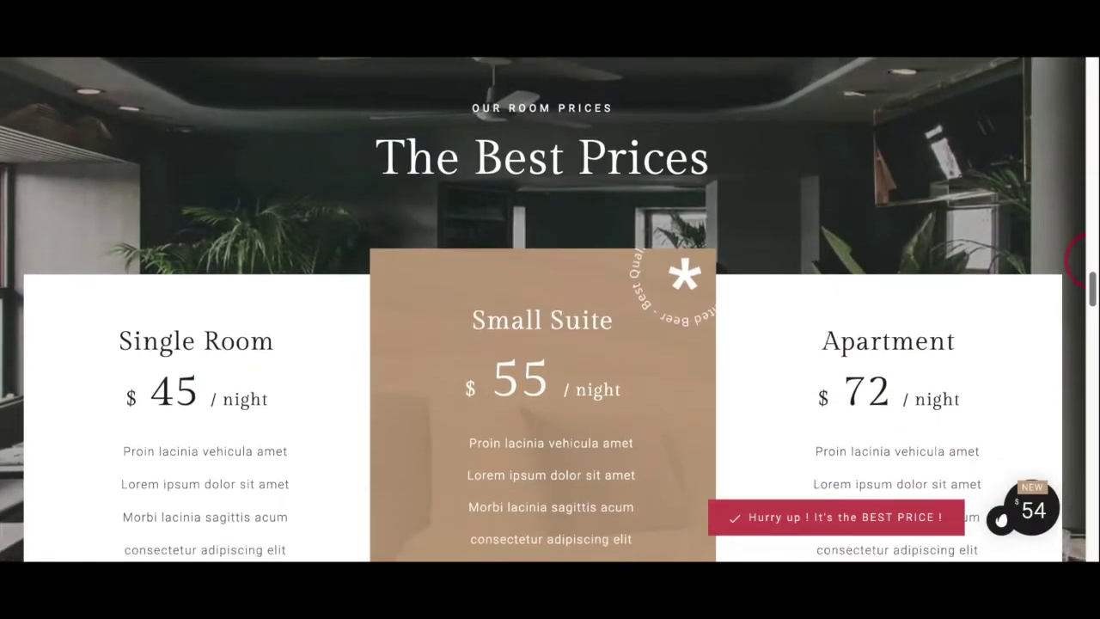
scroll(1074, 258, down, 8)
scroll(1076, 259, down, 8)
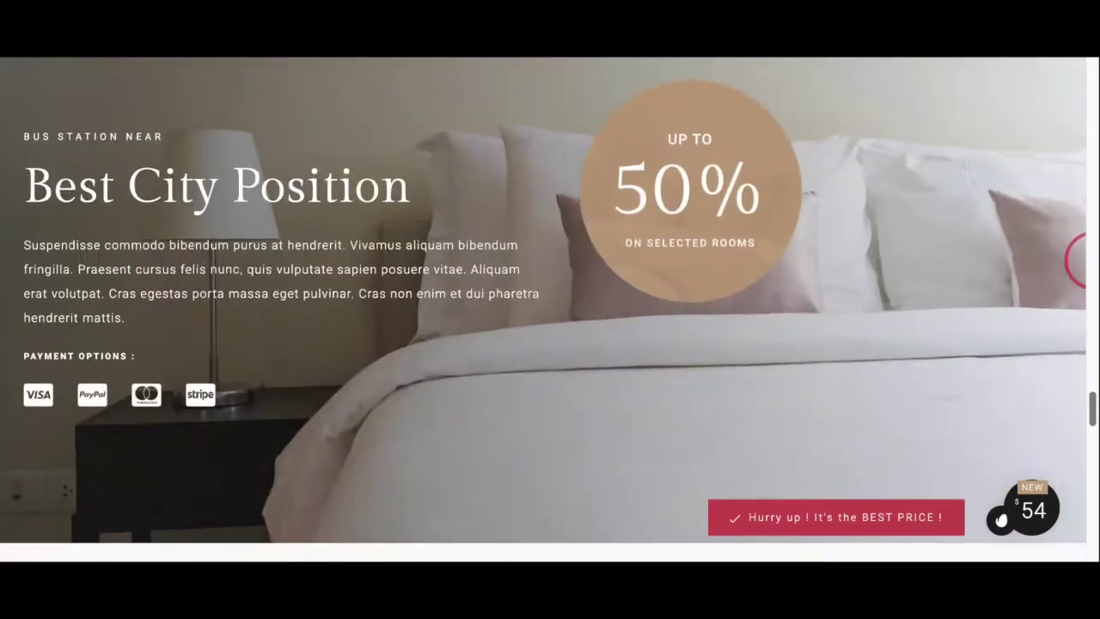
scroll(1074, 257, down, 3)
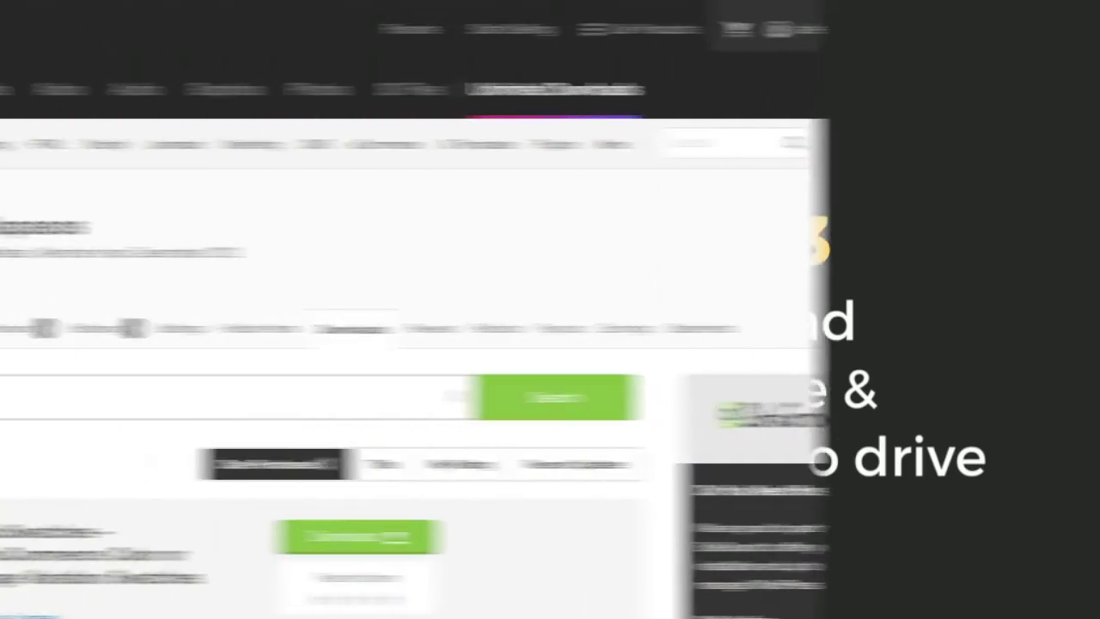
- Open the Download options dropdown for the purchased Luxury WooCommerce theme
scroll(549, 309, down, 5)
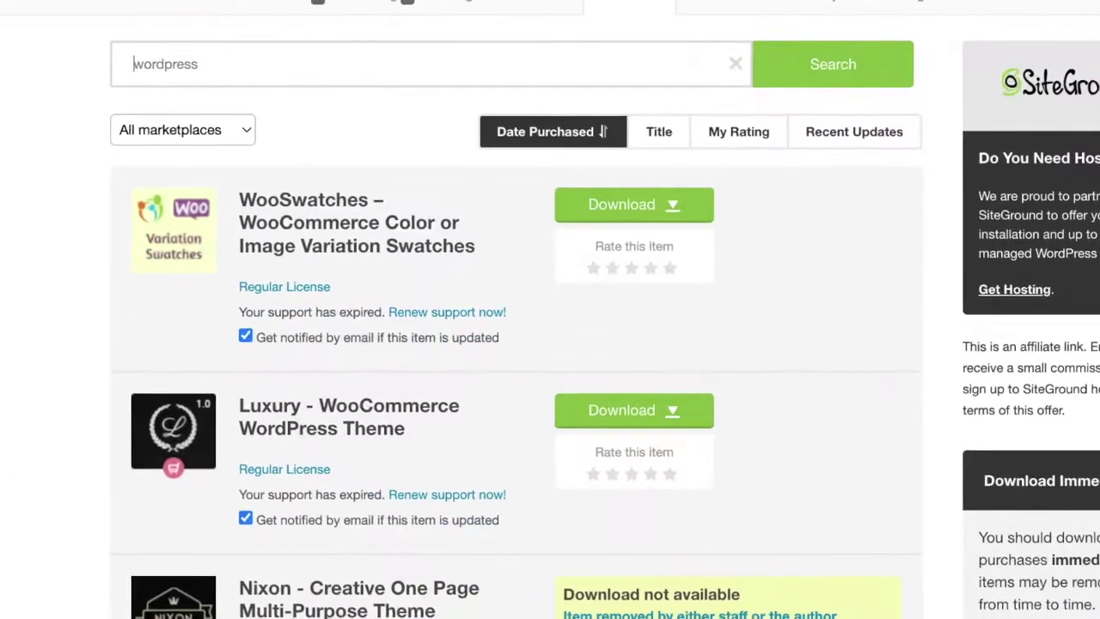
scroll(773, 163, down, 2)
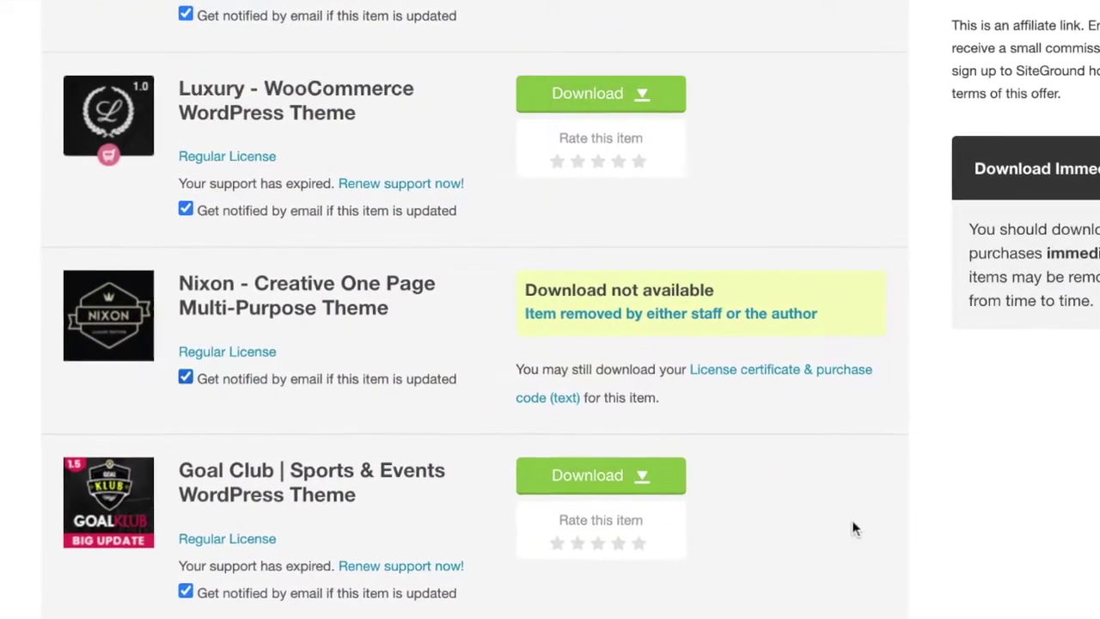
click(606, 101)
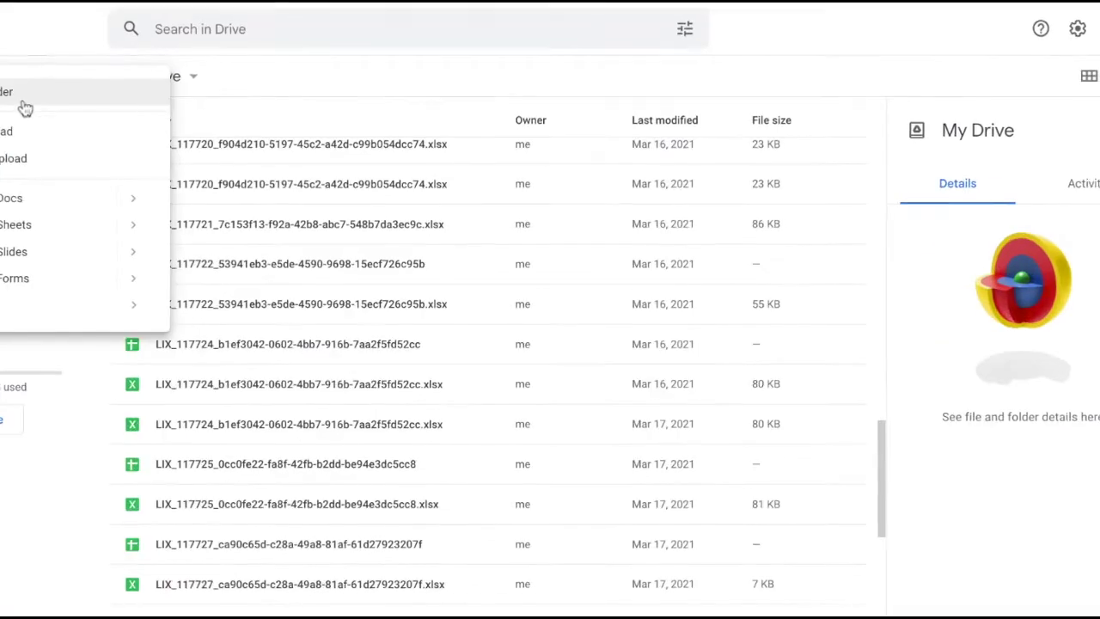
- Create a new My Drive folder named 'Wordpress Template'
click(101, 131)
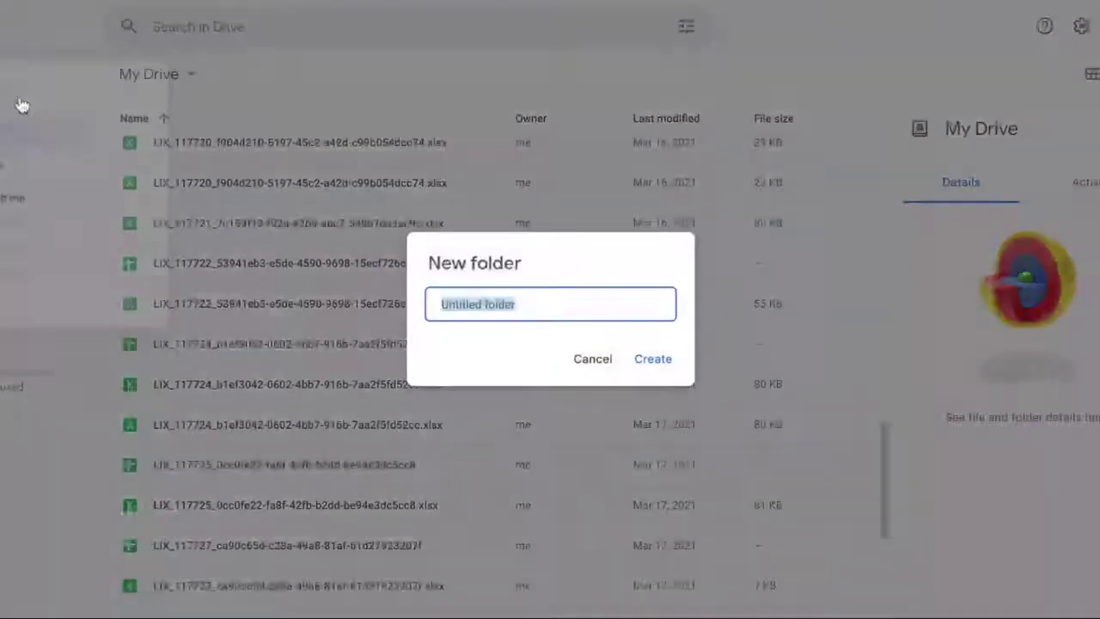
text(Wordpress )
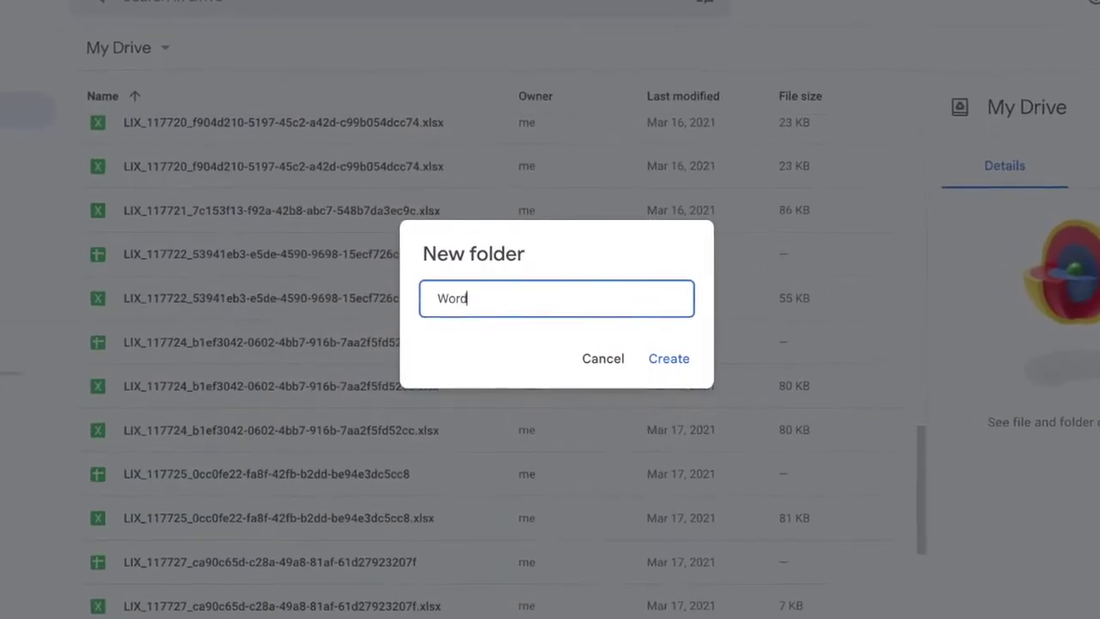
text(Template)
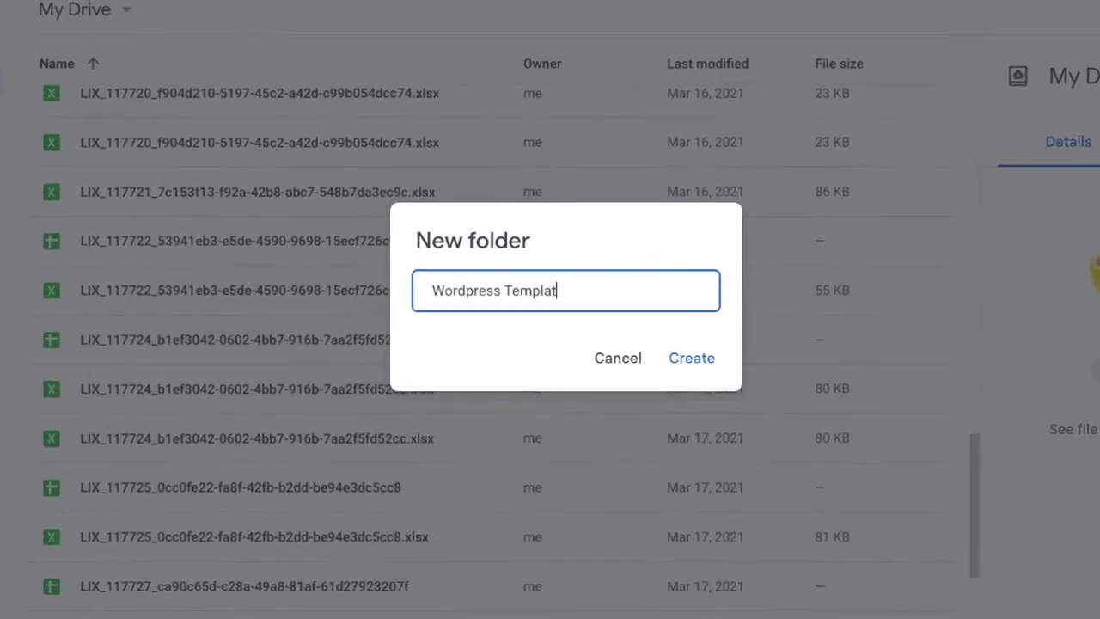
click(727, 365)
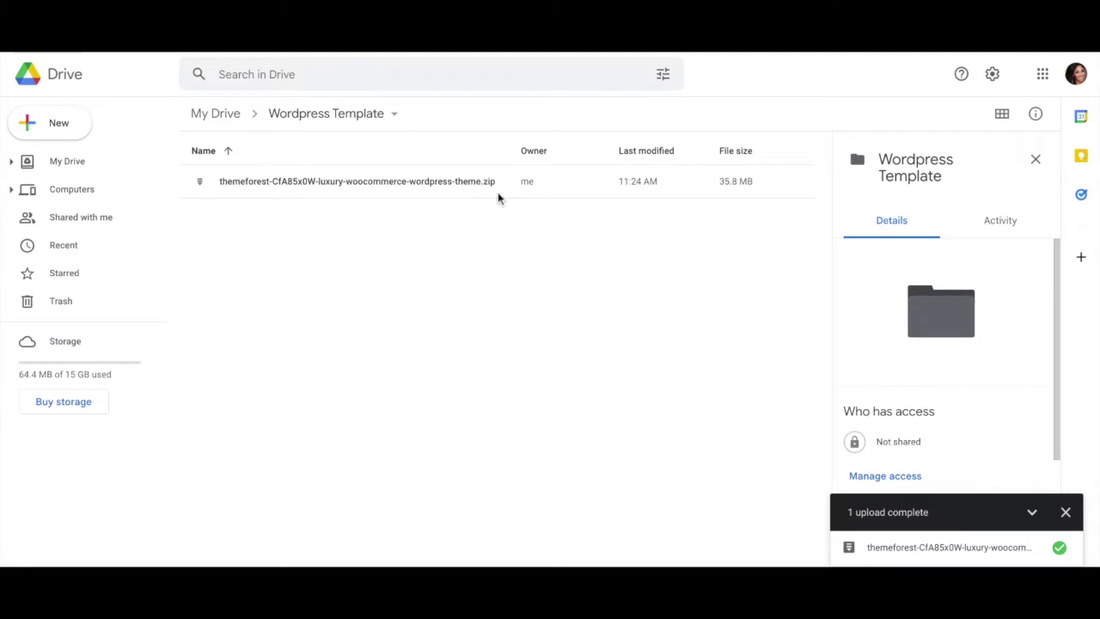
- Make the theme zip viewable by anyone with the link and copy its share link
click(497, 192)
right_click(498, 191)
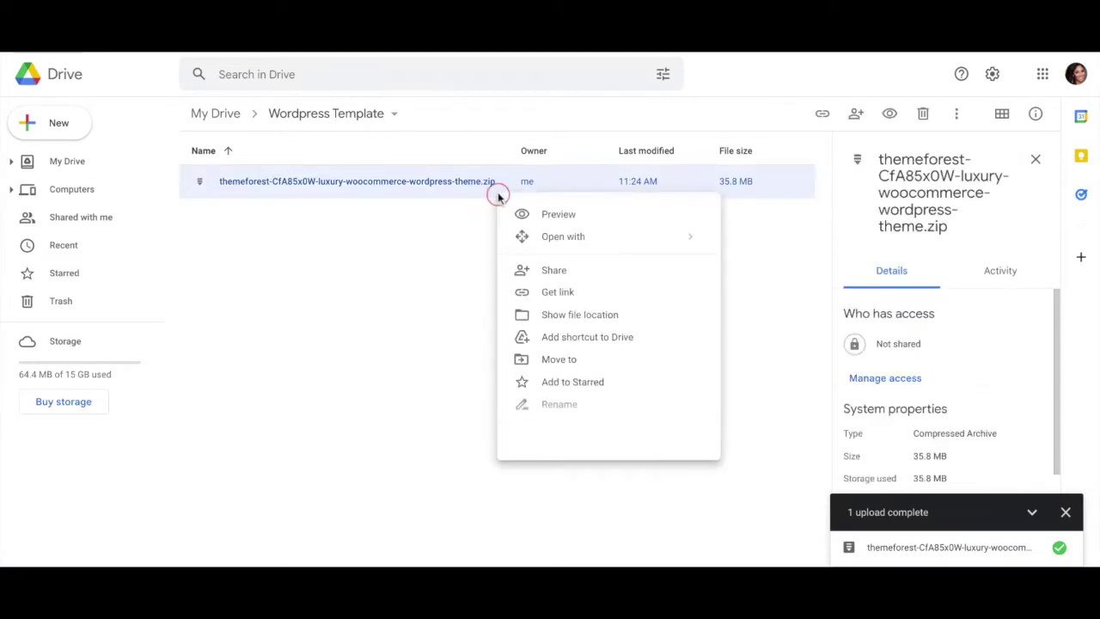
click(607, 300)
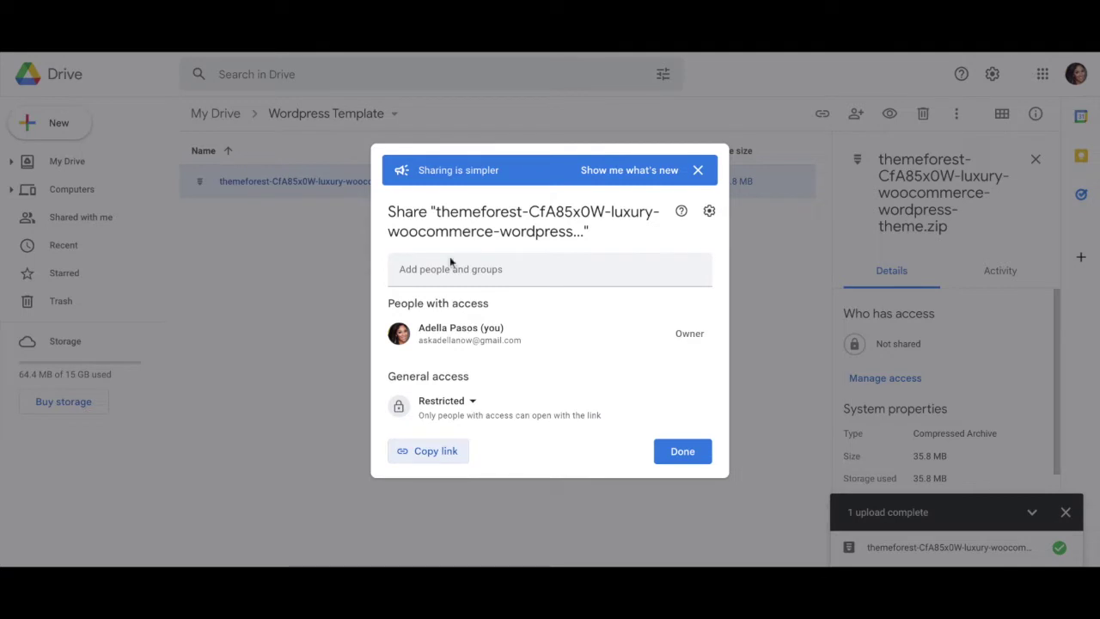
click(469, 404)
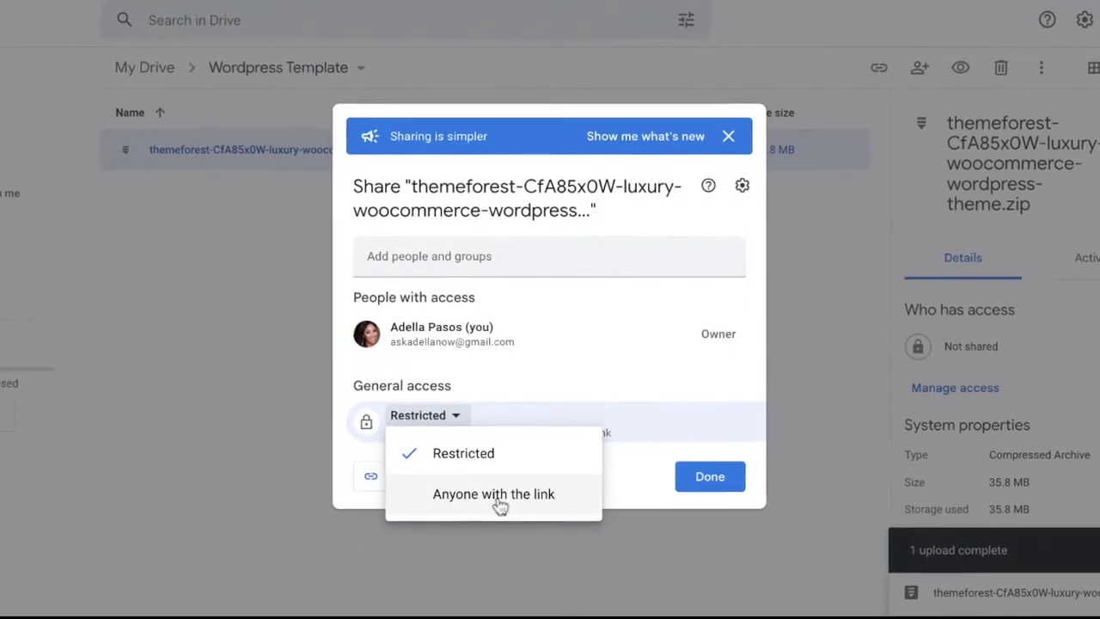
click(497, 499)
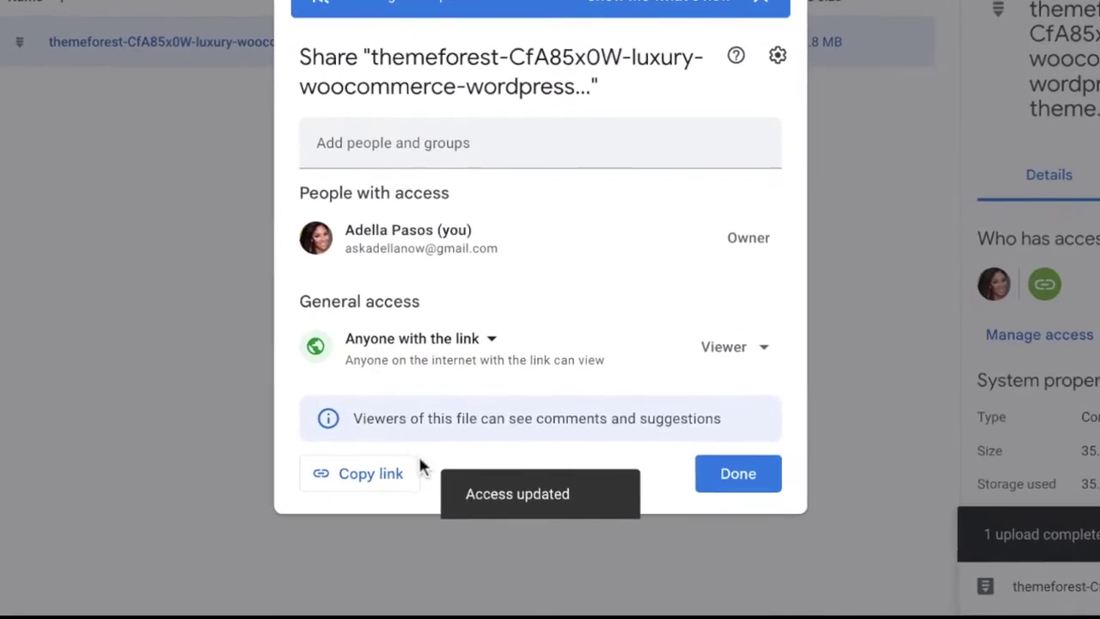
click(385, 473)
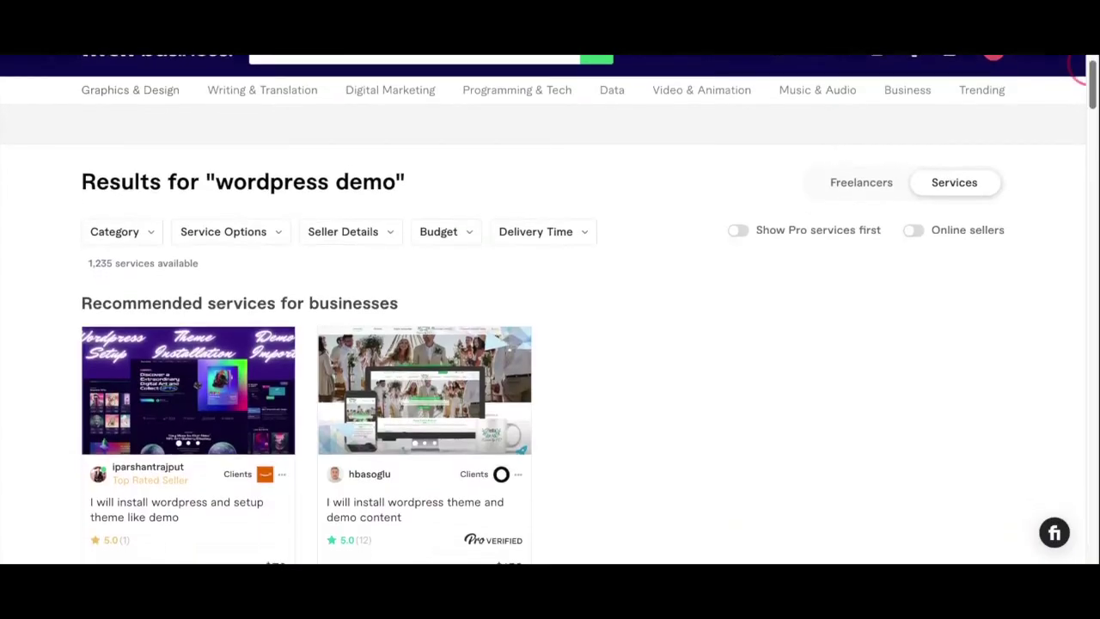
- Run the Fiverr 'wordpress demo' search and browse the theme-installation gig results
scroll(550, 309, down, 1)
scroll(550, 310, down, 4)
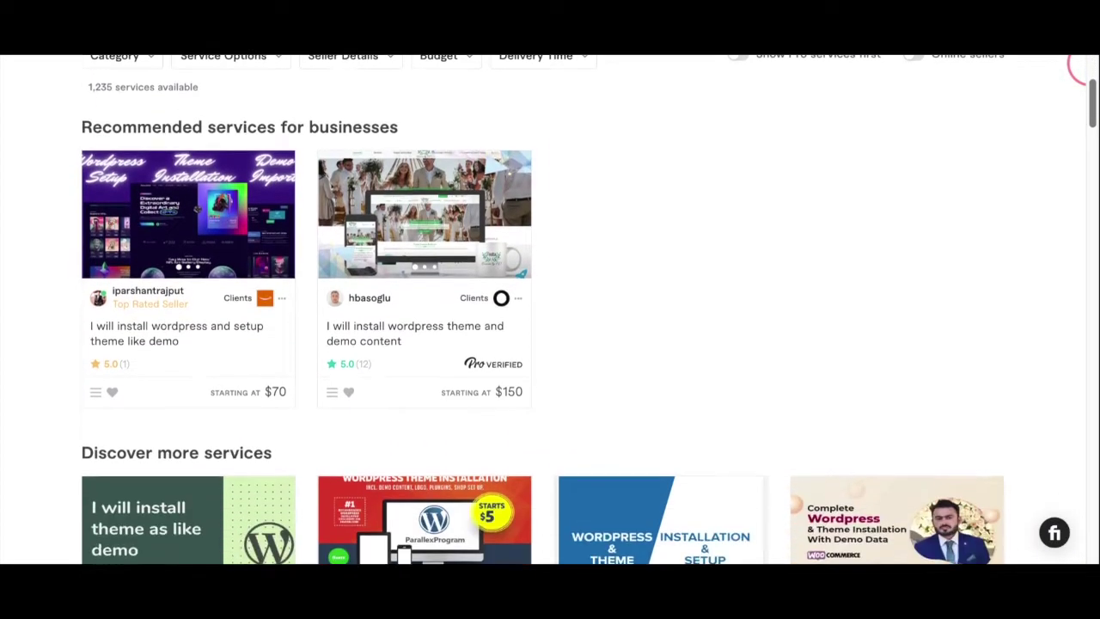
scroll(550, 309, down, 1)
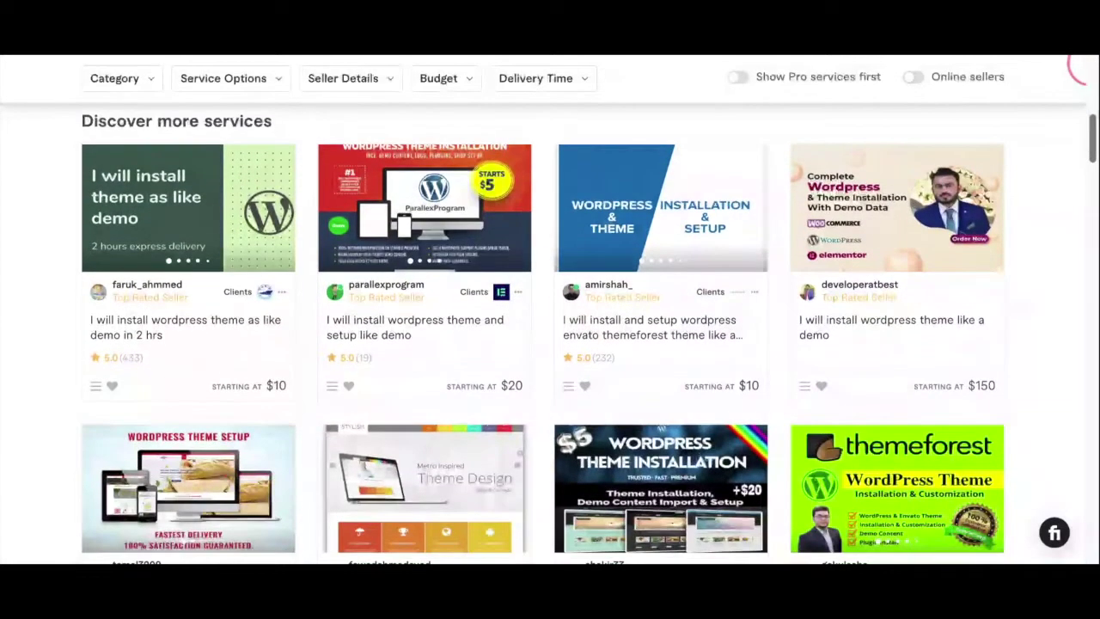
scroll(550, 309, down, 1)
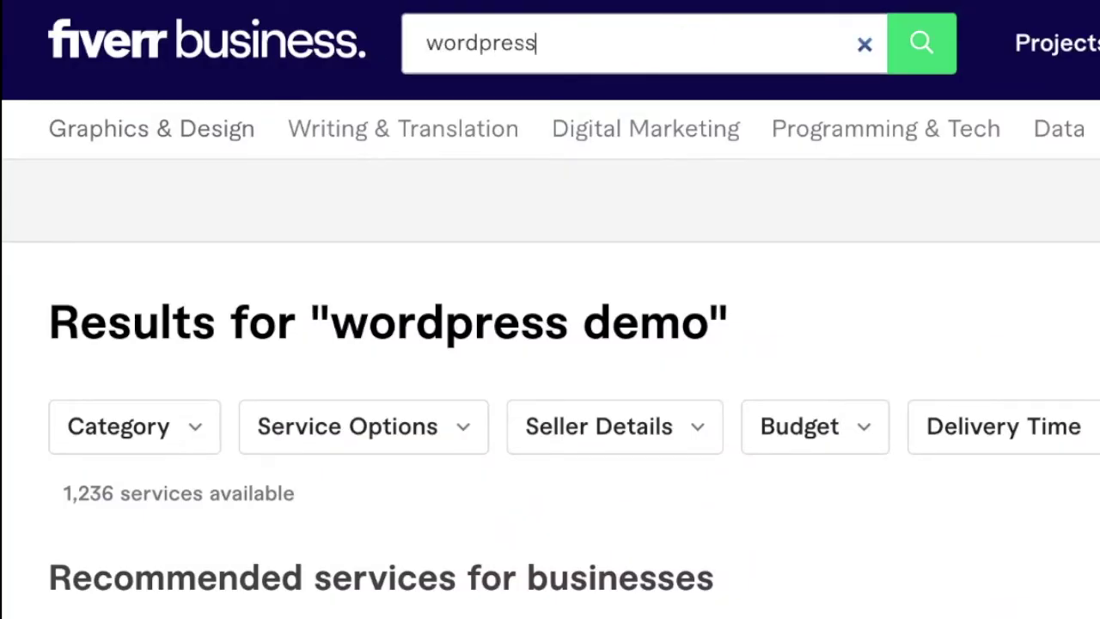
click(934, 43)
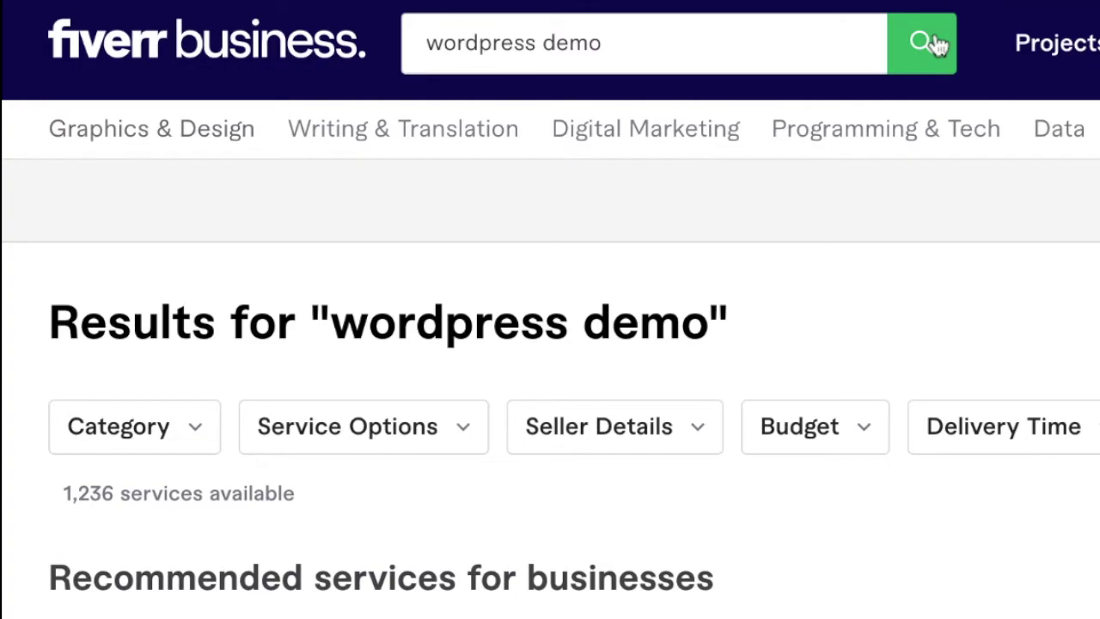
scroll(549, 344, down, 8)
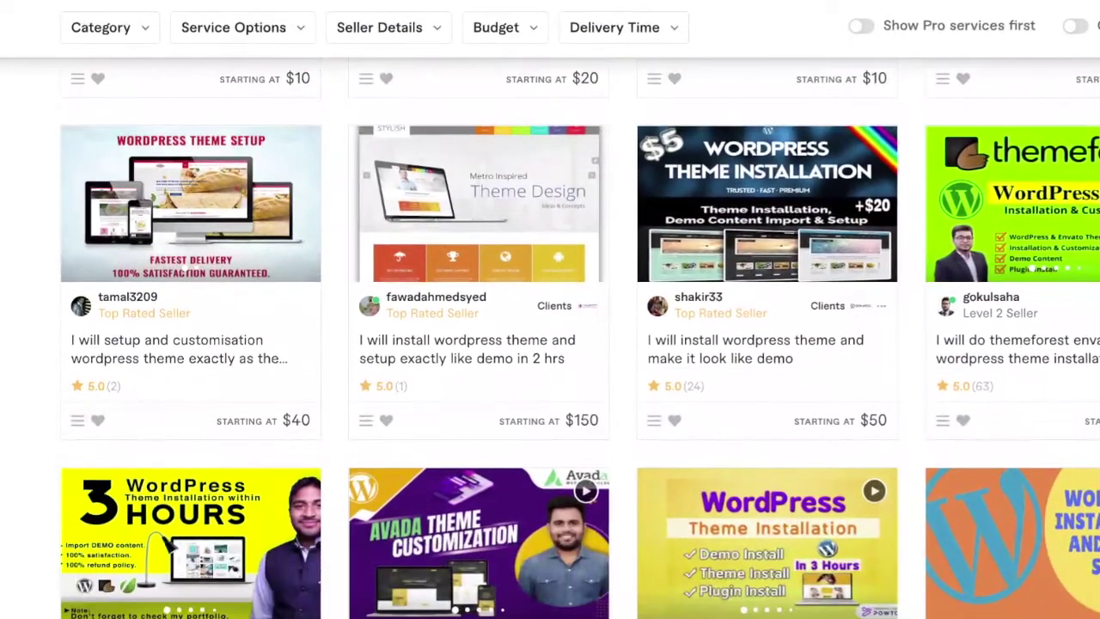
scroll(550, 344, down, 2)
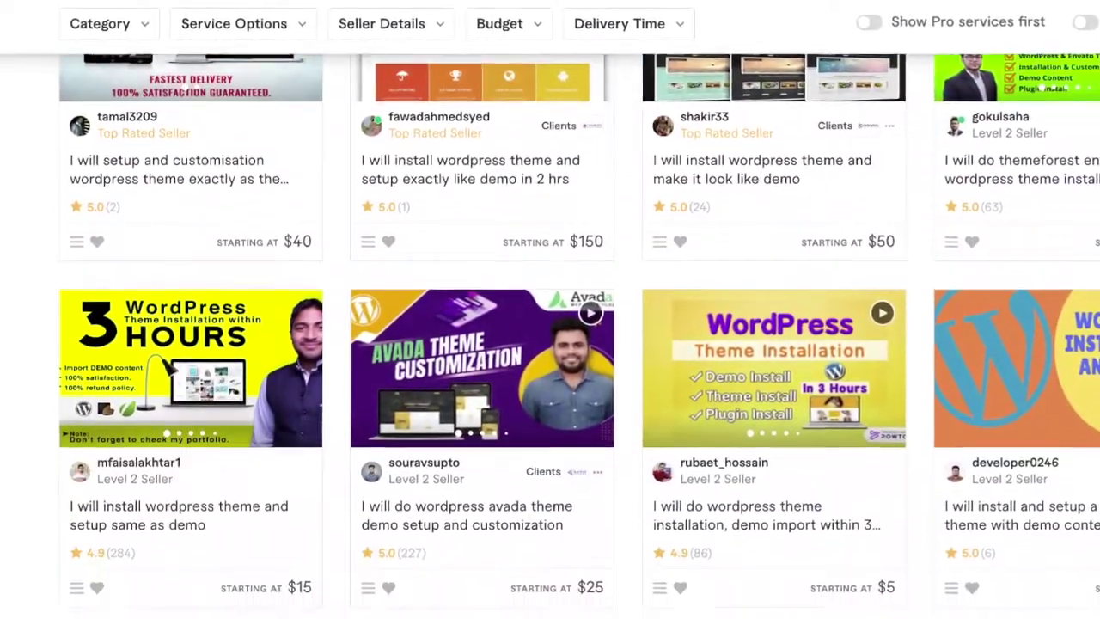
scroll(550, 344, down, 2)
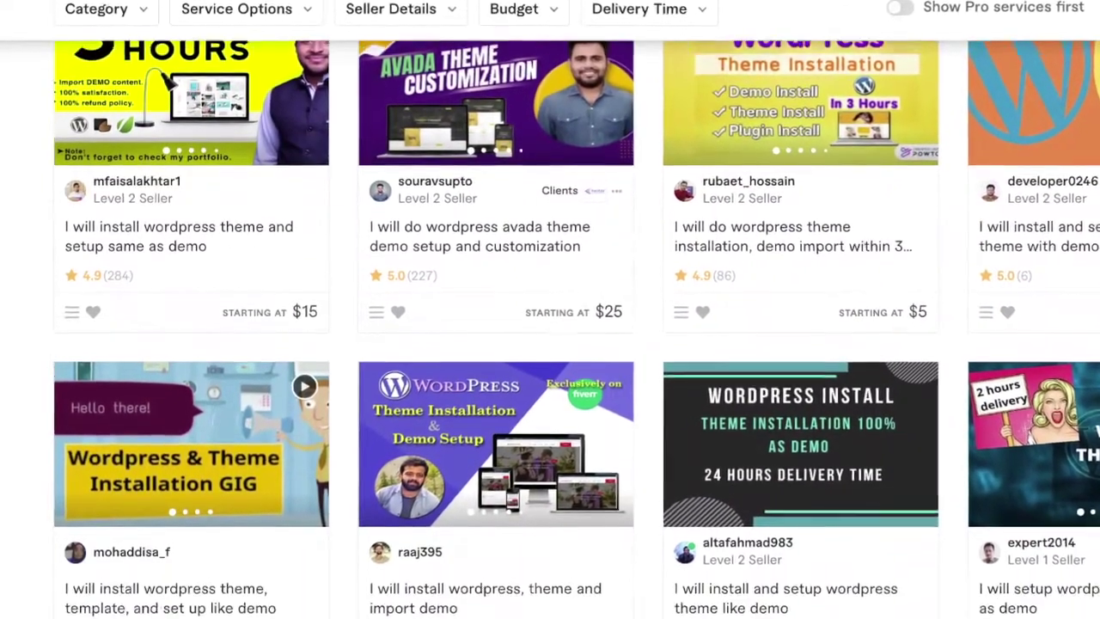
scroll(549, 343, down, 1)
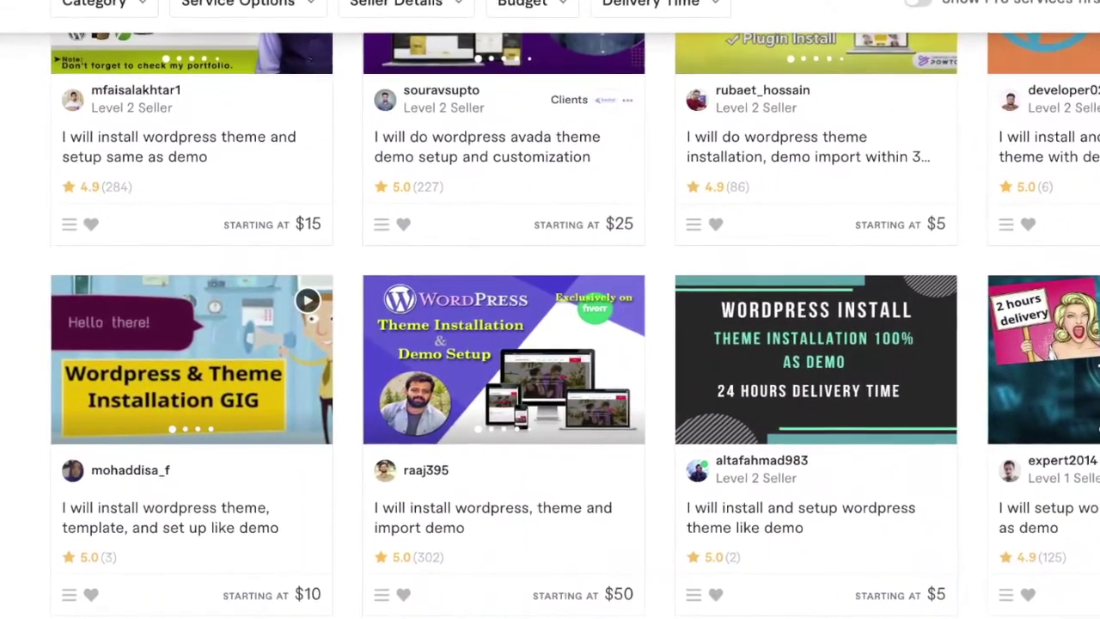
scroll(527, 309, up, 3)
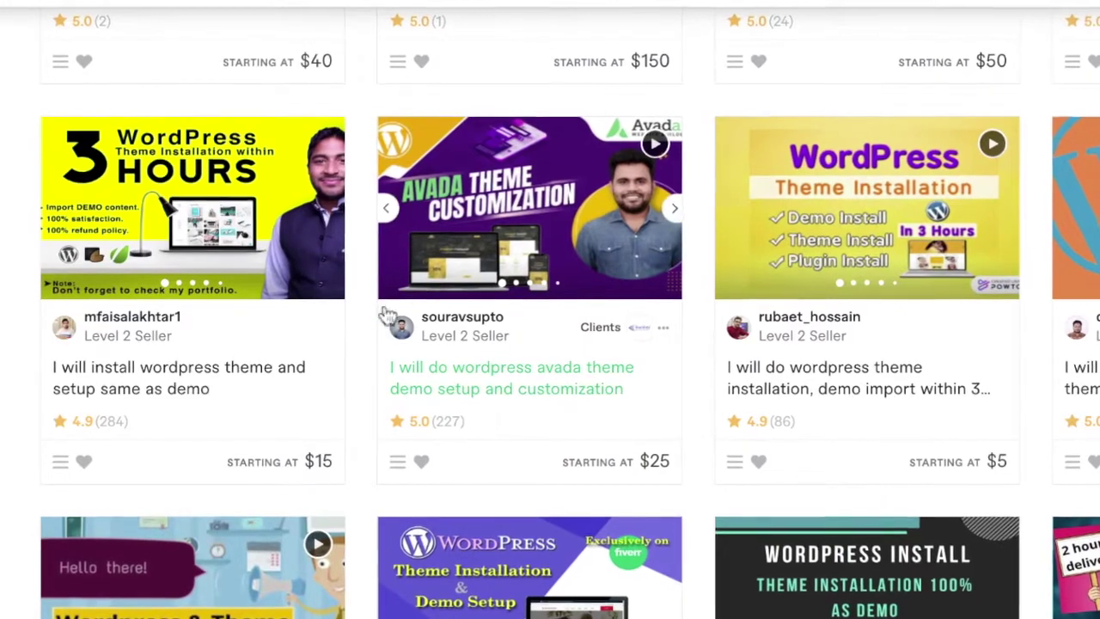
- Open the '3 Hours WordPress Theme Installation' gig and page through its image gallery
click(215, 376)
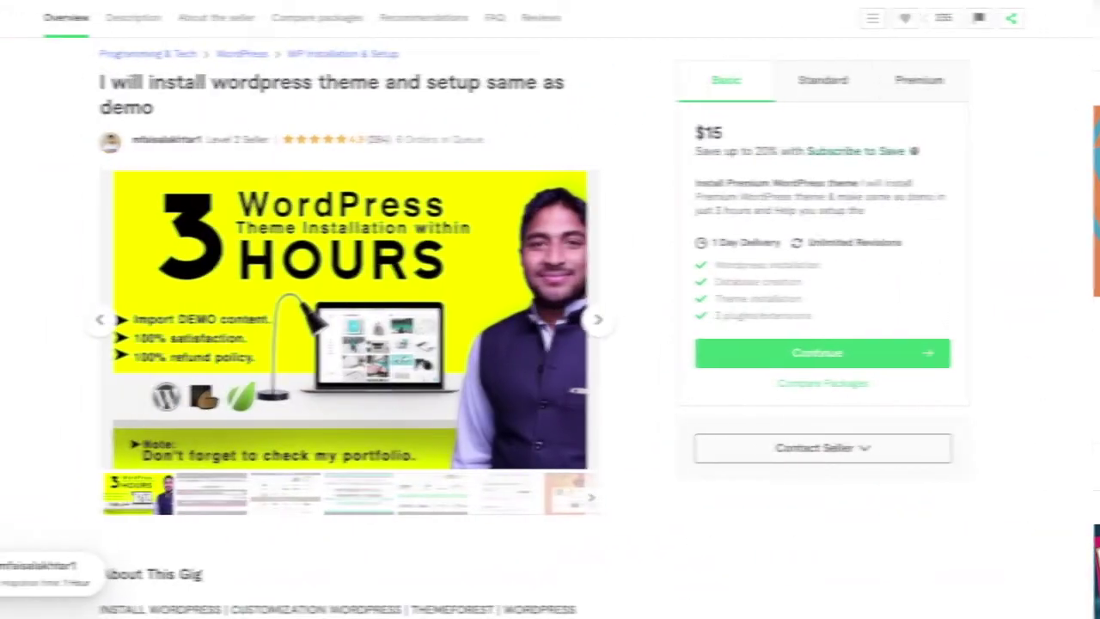
scroll(550, 309, down, 2)
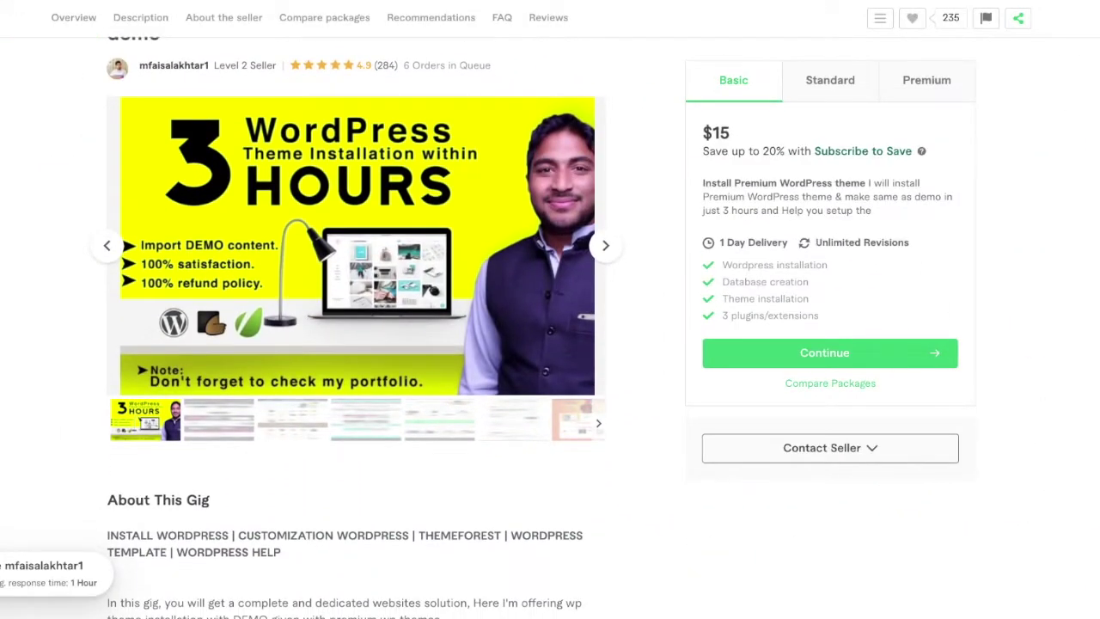
click(604, 249)
click(604, 249)
click(604, 250)
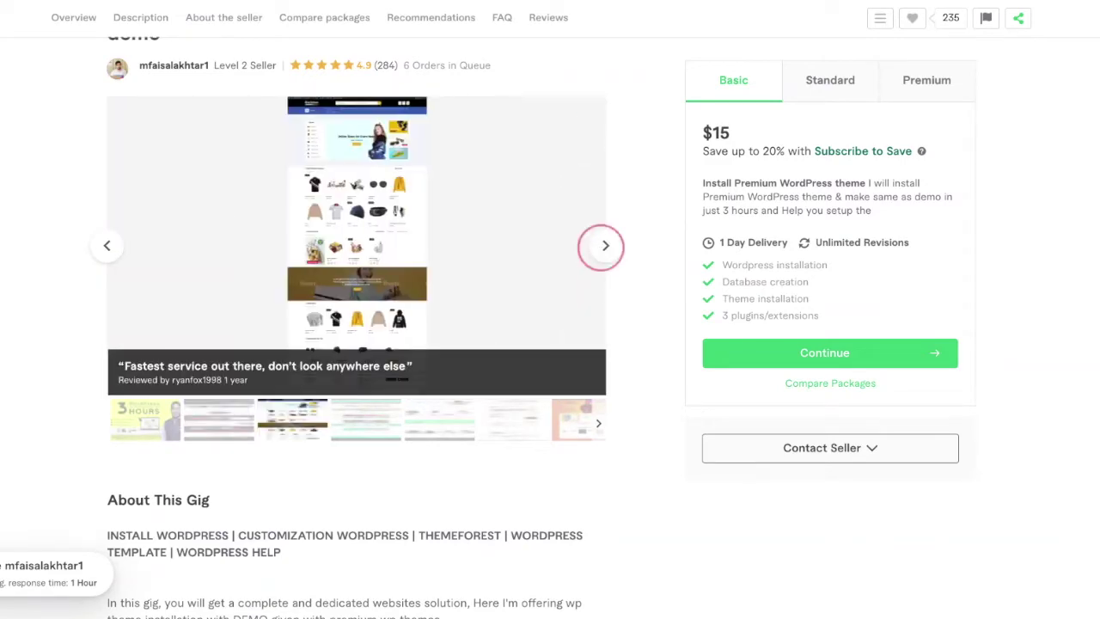
- Read the About This Gig description, briefly highlighting the CUSTOMIZATION sentence
scroll(357, 344, down, 4)
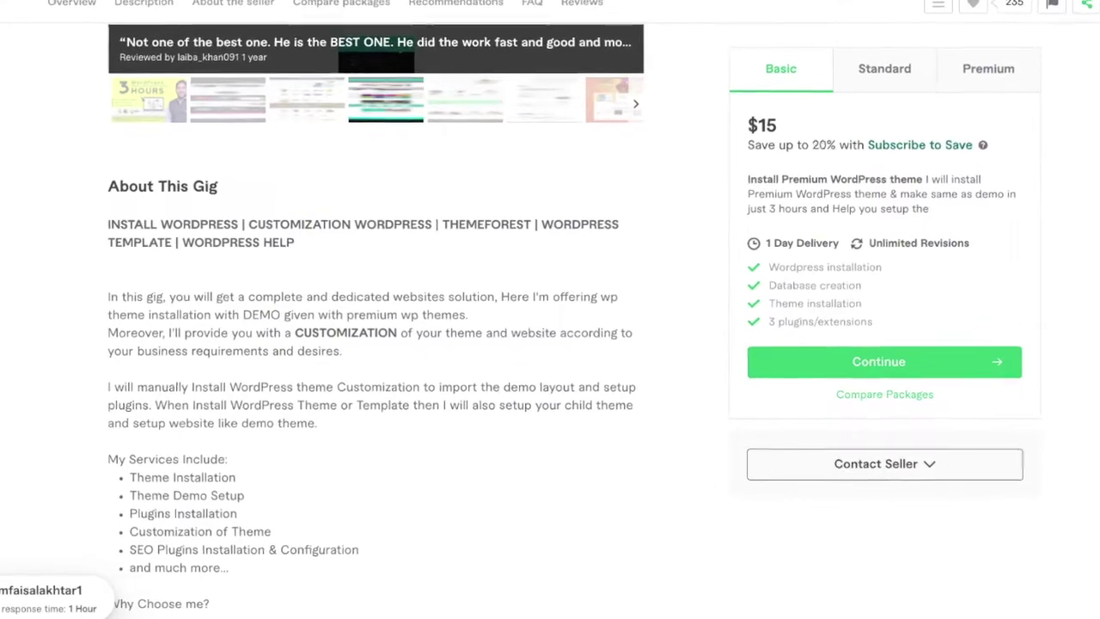
drag(148, 280, 432, 280)
drag(494, 301, 512, 321)
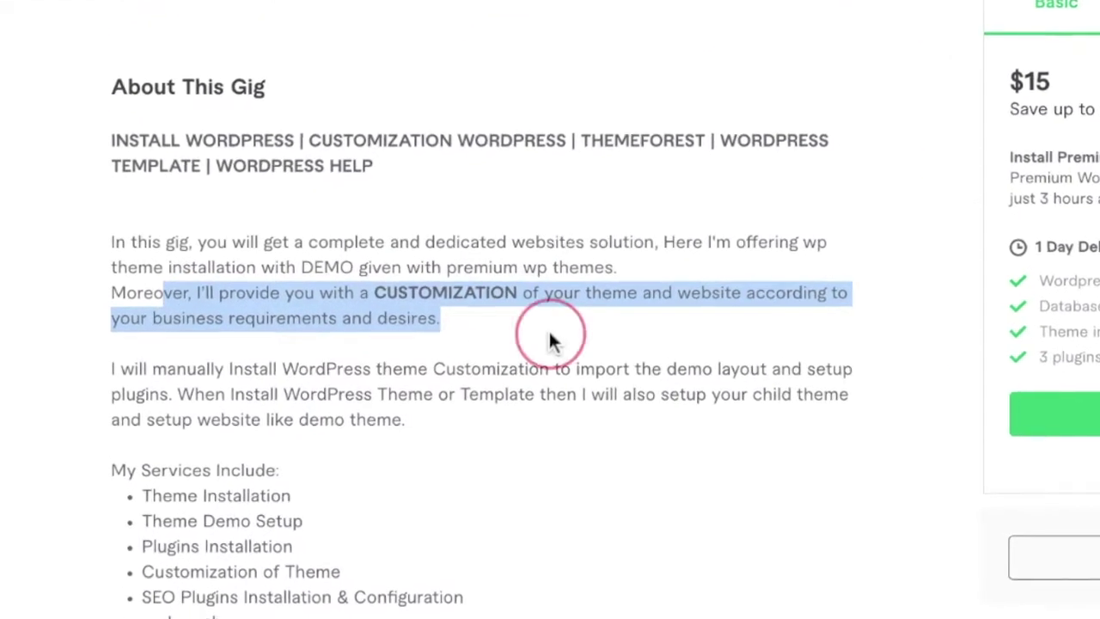
click(512, 321)
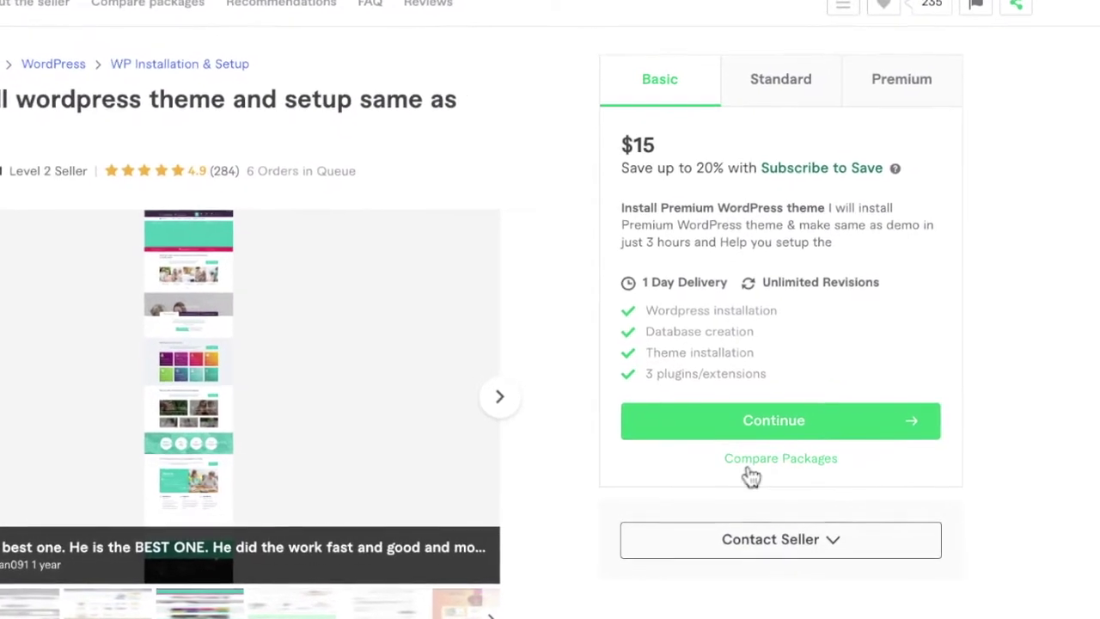
- Draft a quote request greeting the seller and explaining the Bluehost hosting, Envato template and demo install
click(753, 556)
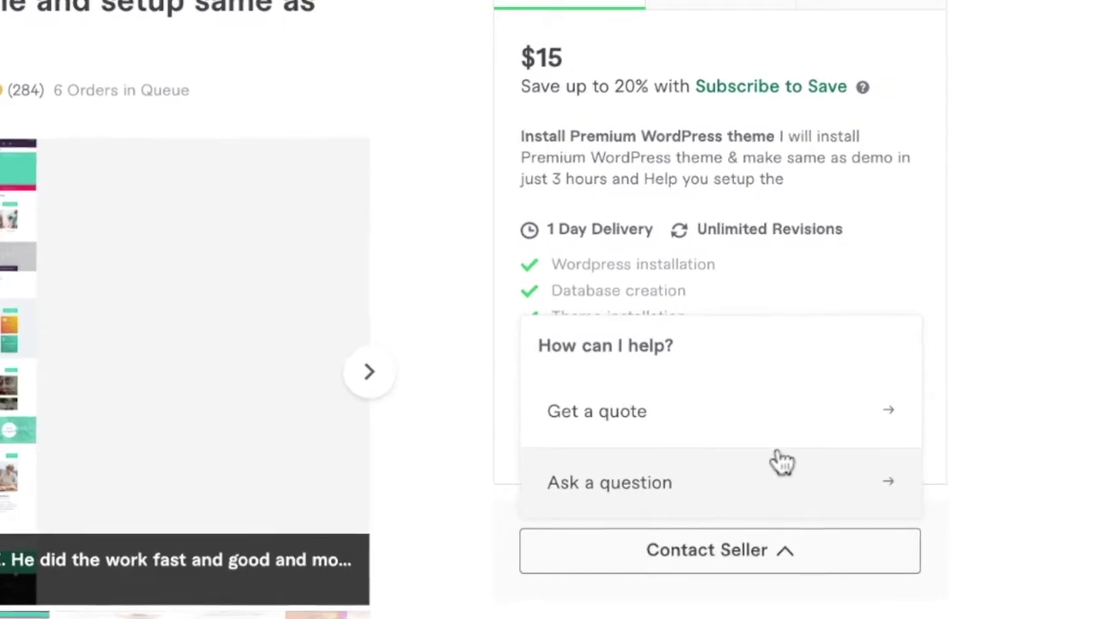
click(778, 440)
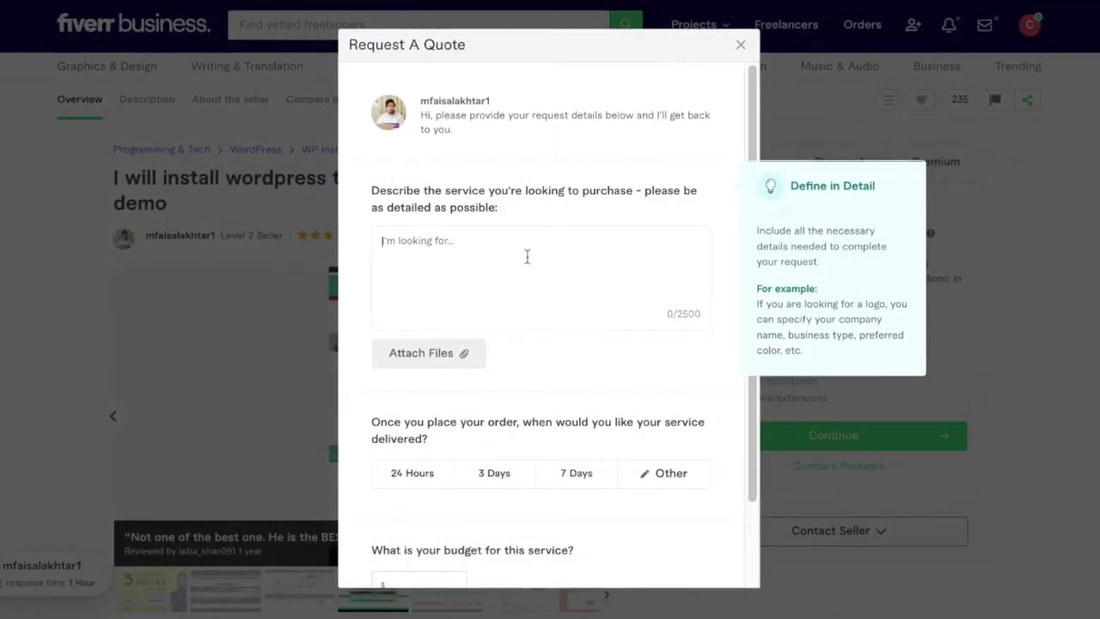
text(Hi Mr. )
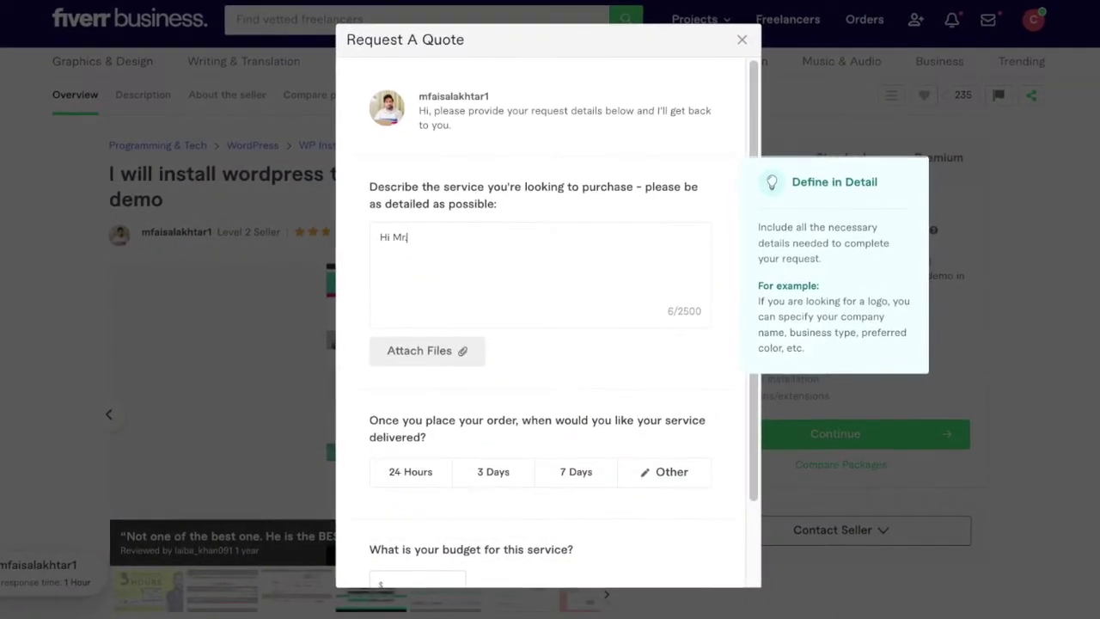
text(mfaisalak,)
key(Return)
key(Return)
text(I purchased a domain name and wordpress hosting pla)
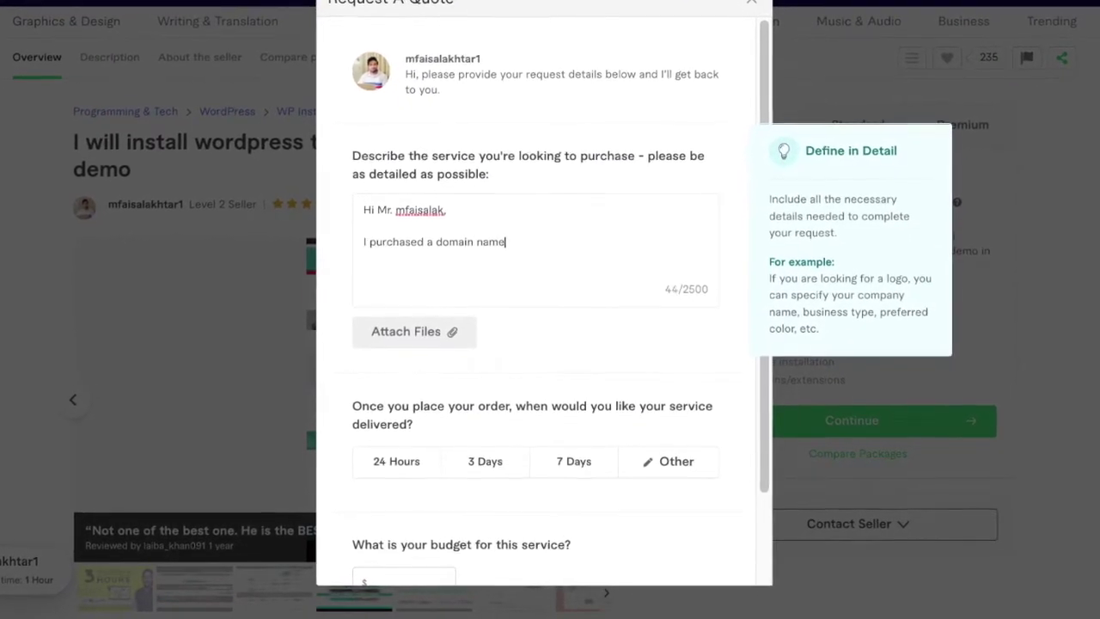
text(n with bluehost, a theme)
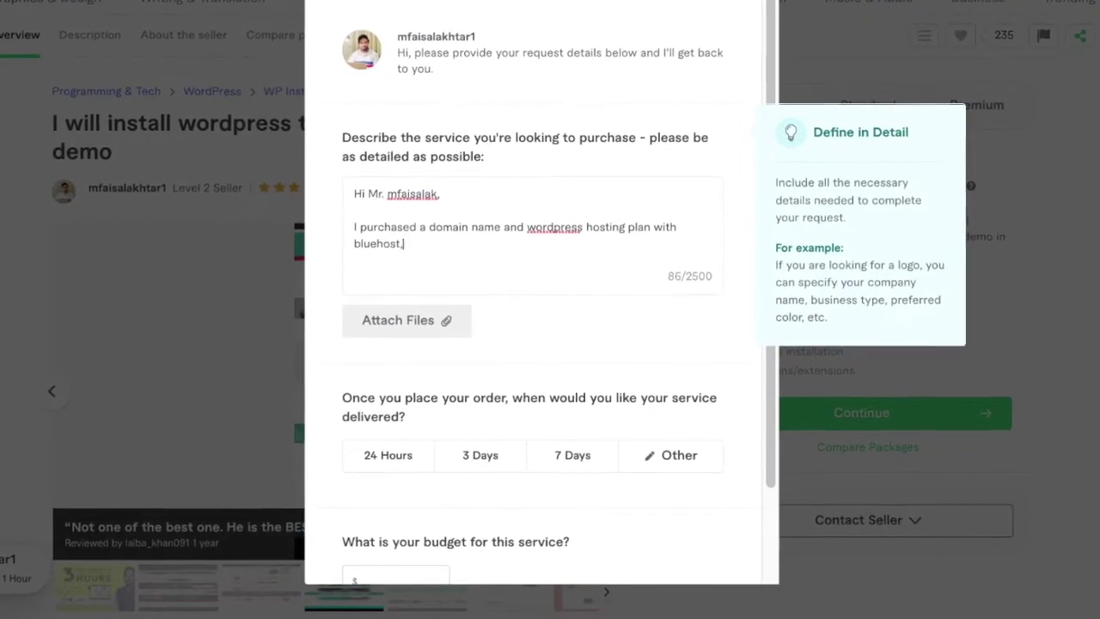
key(BackSpace)
key(BackSpace)
key(BackSpace)
key(BackSpace)
key(BackSpace)
text(wordpress template with )
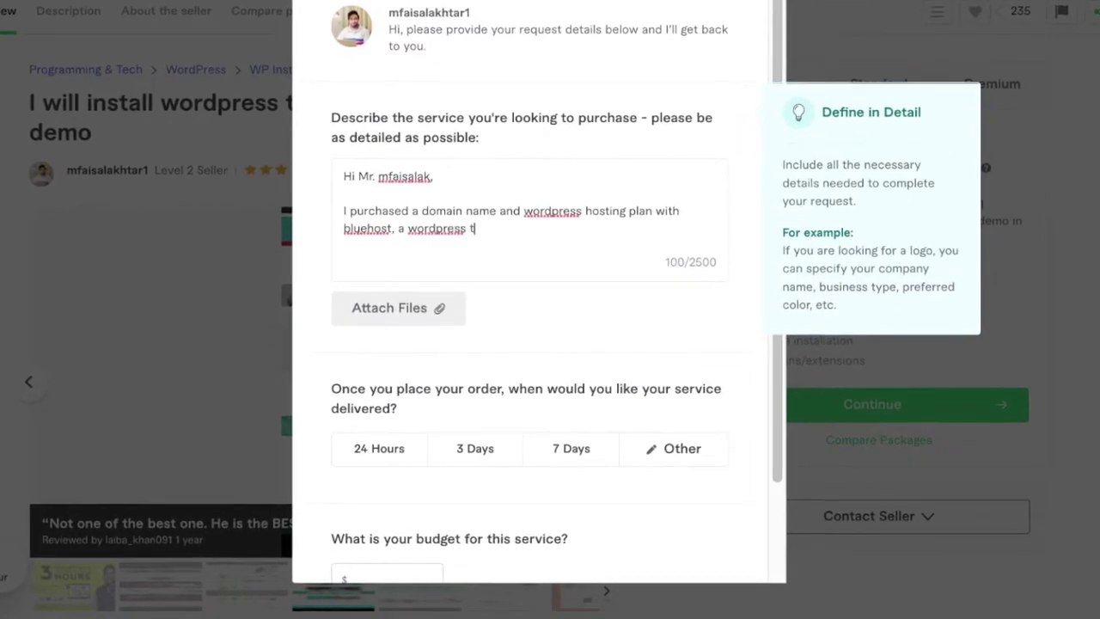
text(envato, I need the demo installed)
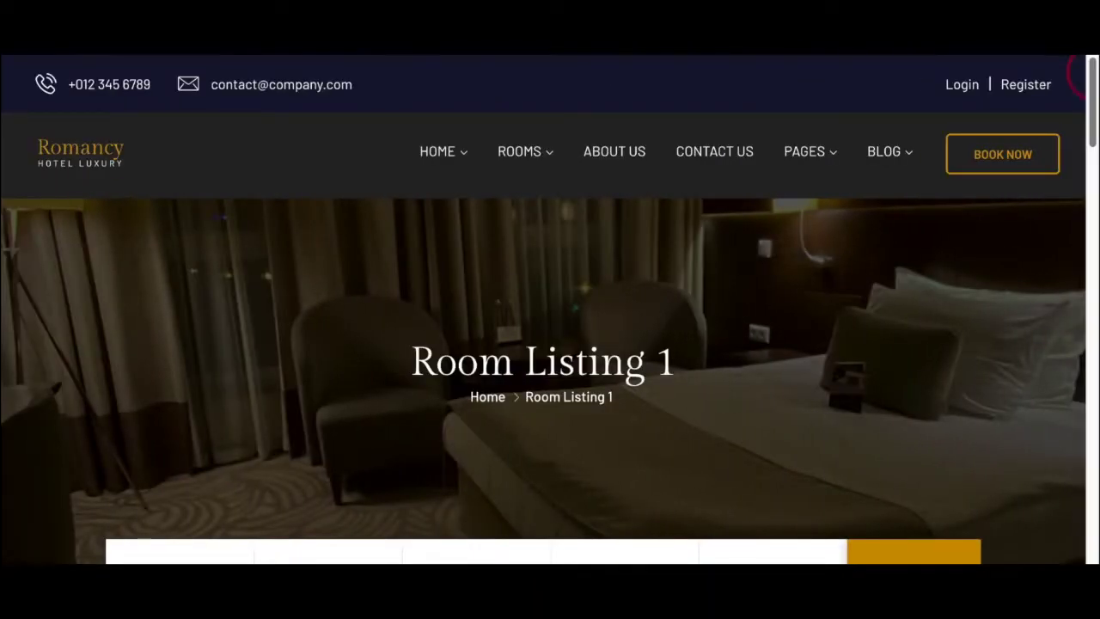
scroll(633, 161, down, 1)
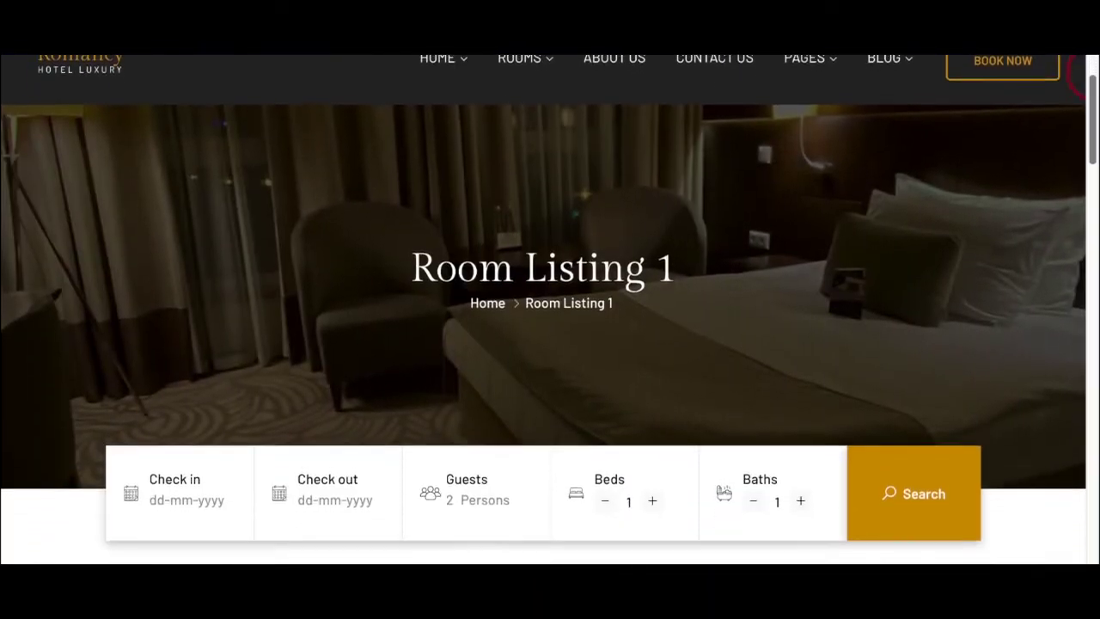
scroll(634, 162, up, 1)
mouse_move(525, 156)
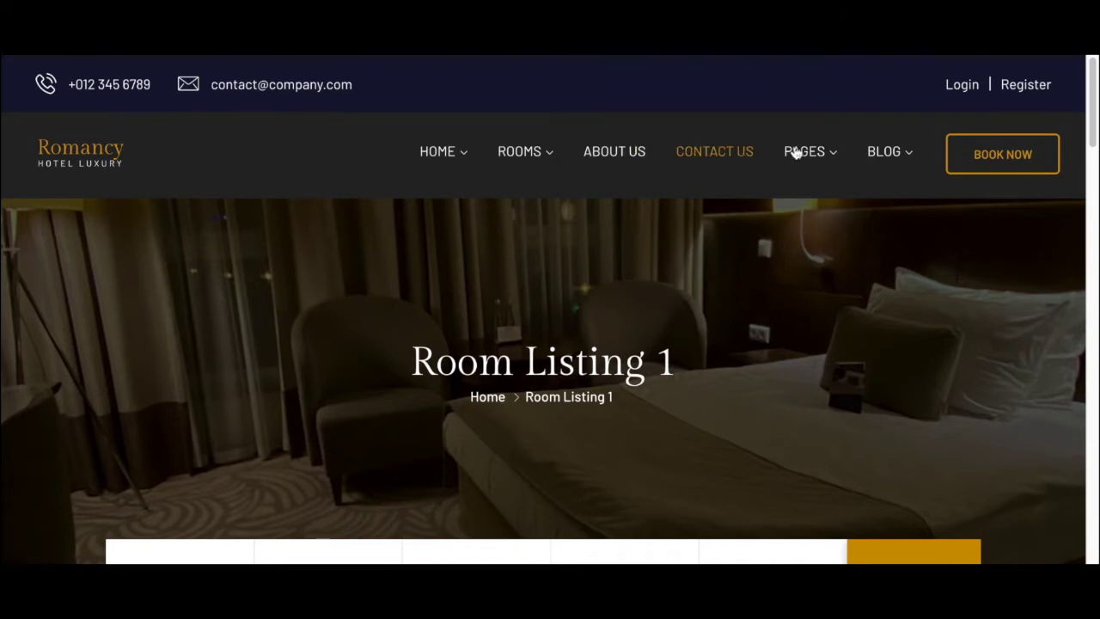
mouse_move(808, 152)
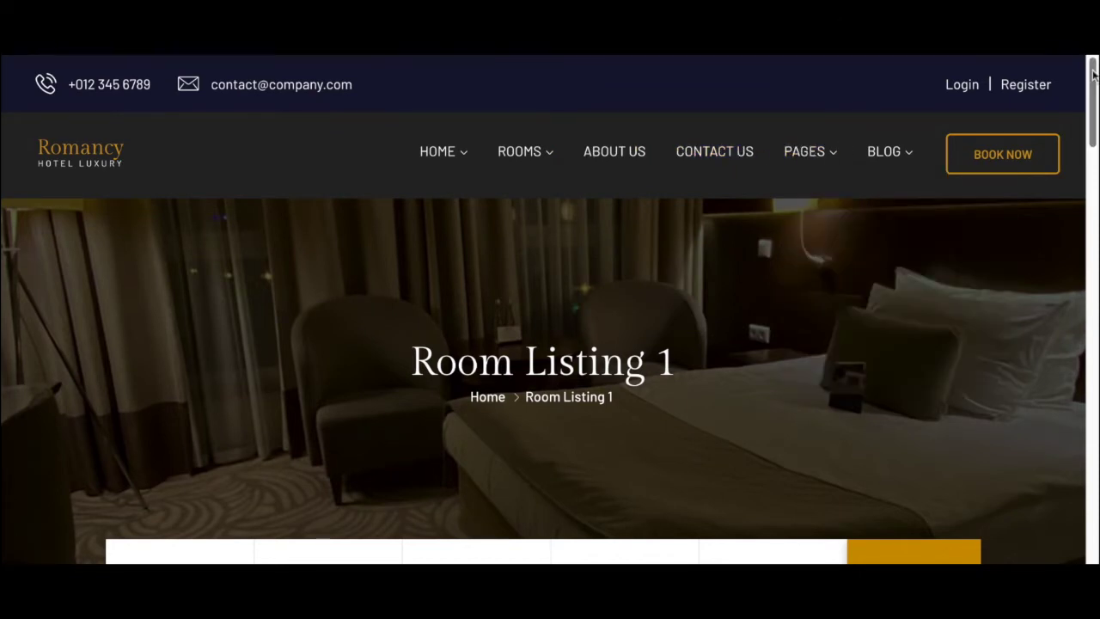
scroll(1093, 77, down, 4)
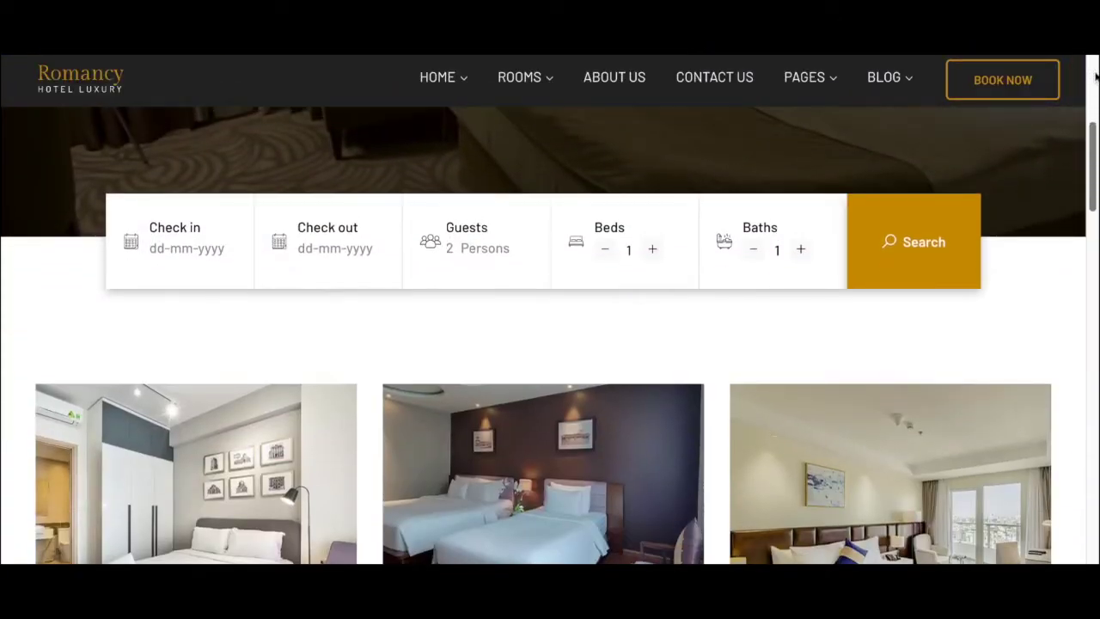
scroll(1093, 142, down, 3)
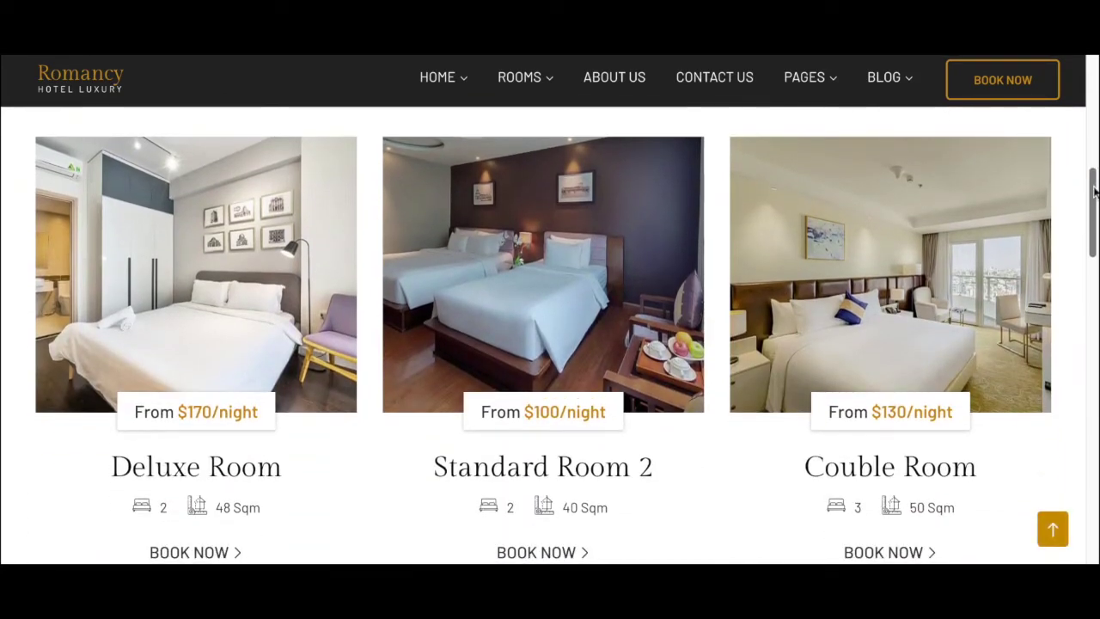
scroll(1093, 194, down, 5)
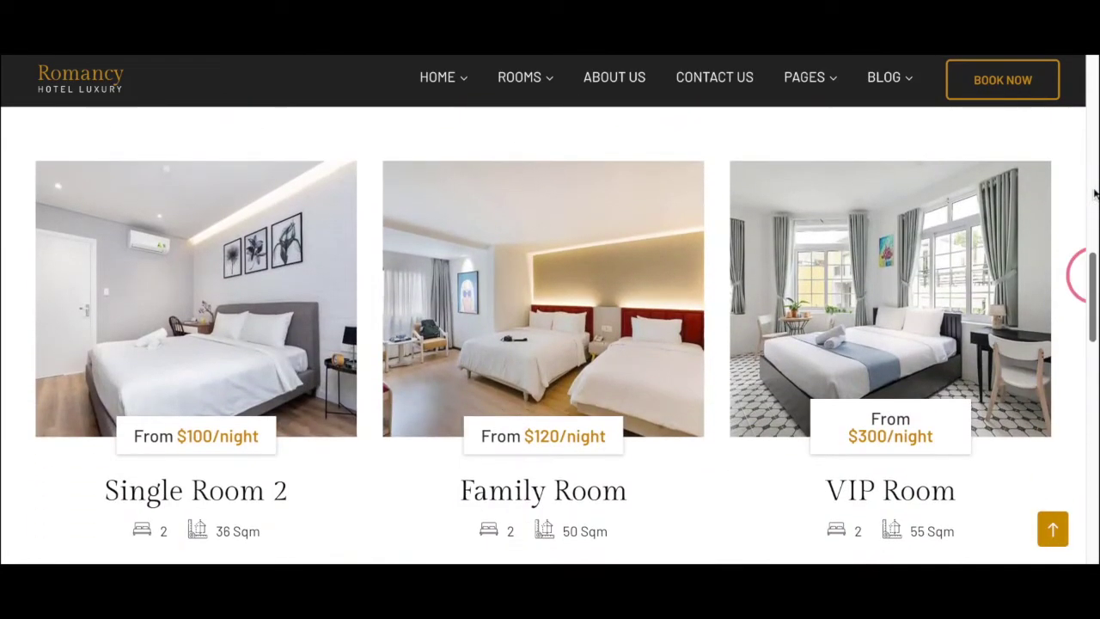
scroll(1079, 275, down, 5)
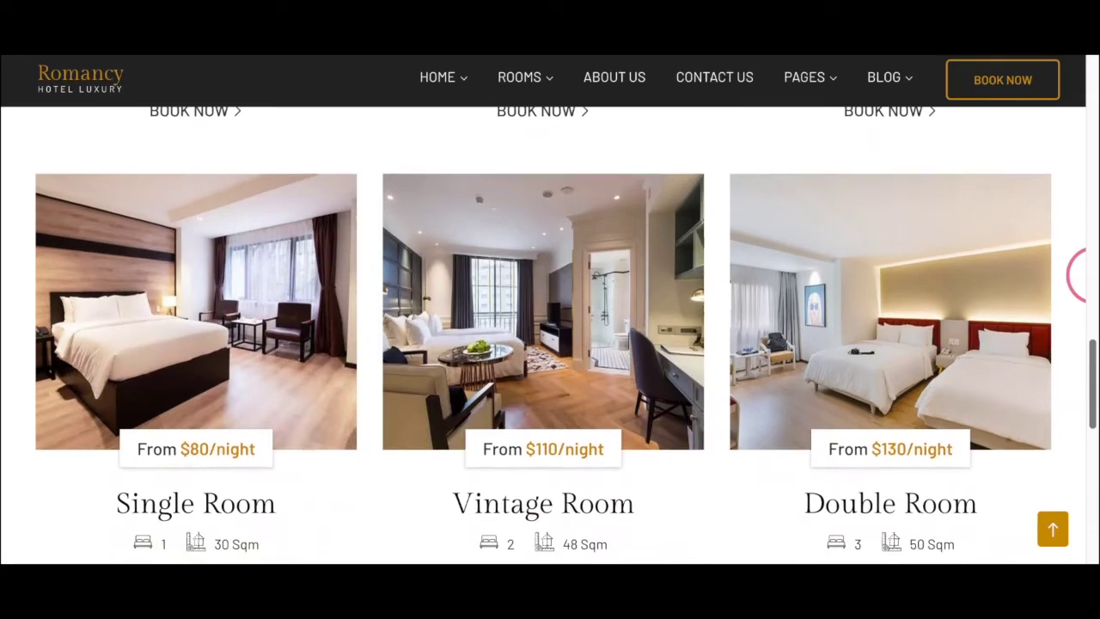
scroll(1079, 363, down, 6)
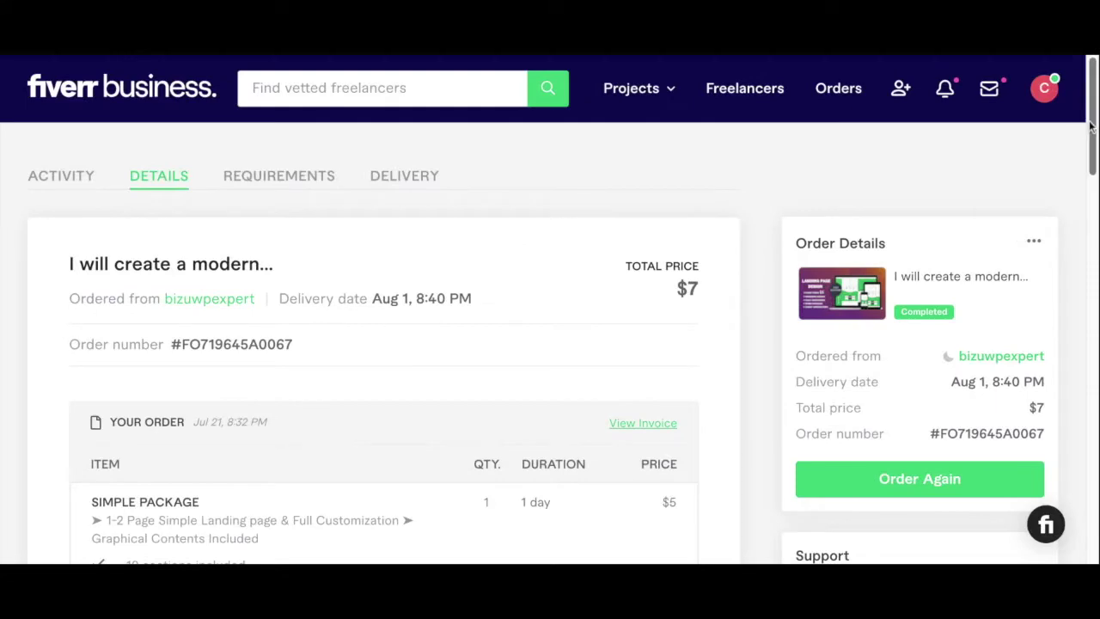
scroll(1090, 127, down, 3)
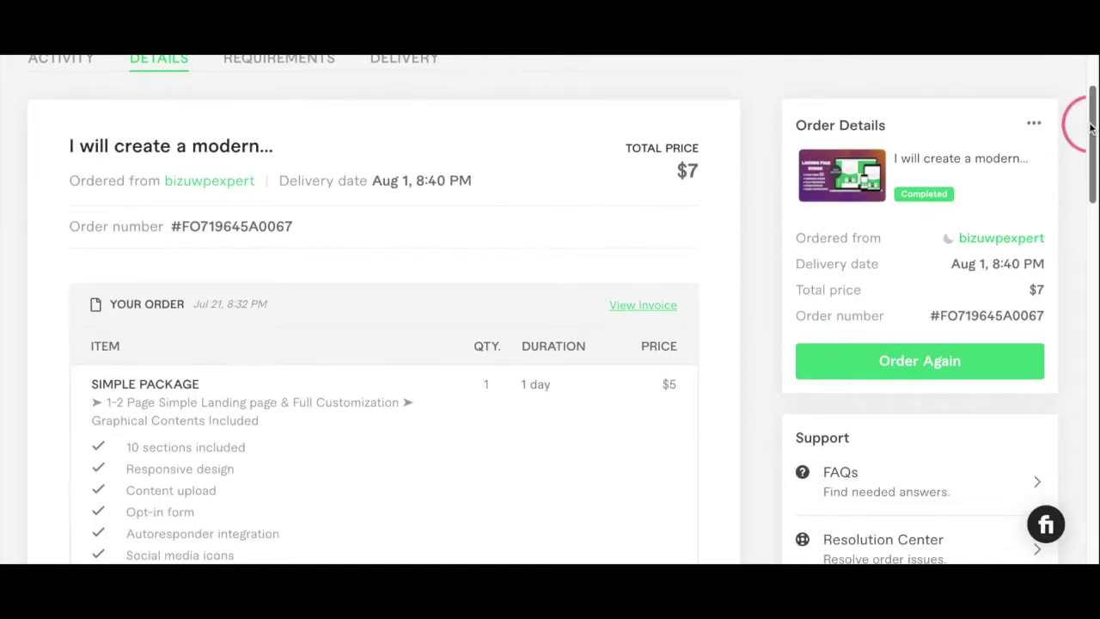
scroll(1076, 124, down, 4)
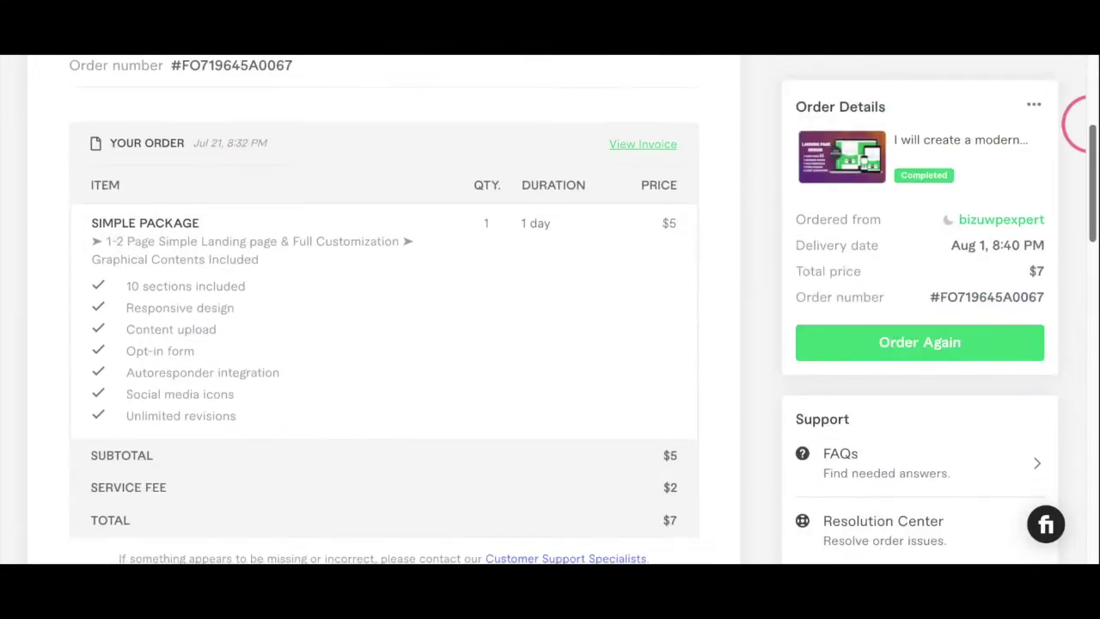
scroll(1079, 125, up, 5)
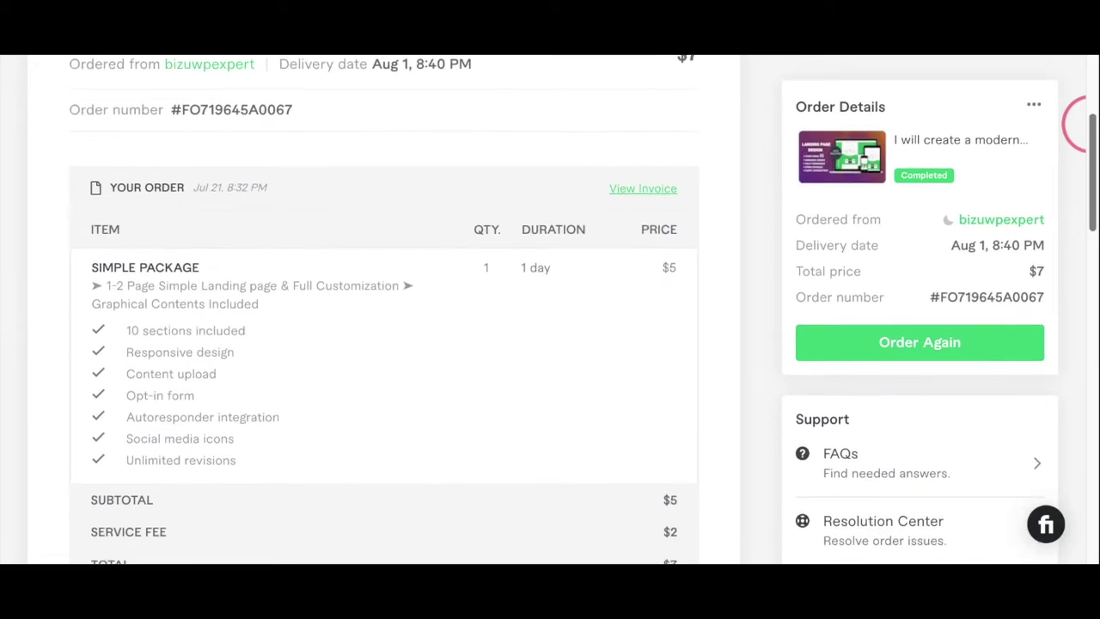
scroll(1090, 103, up, 8)
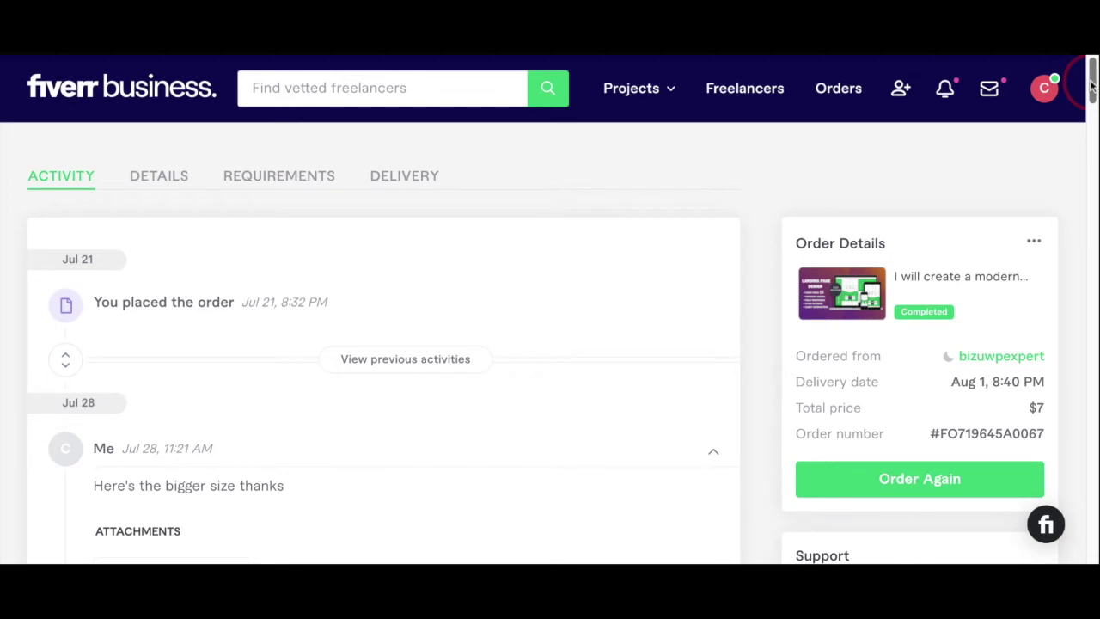
scroll(1090, 83, down, 5)
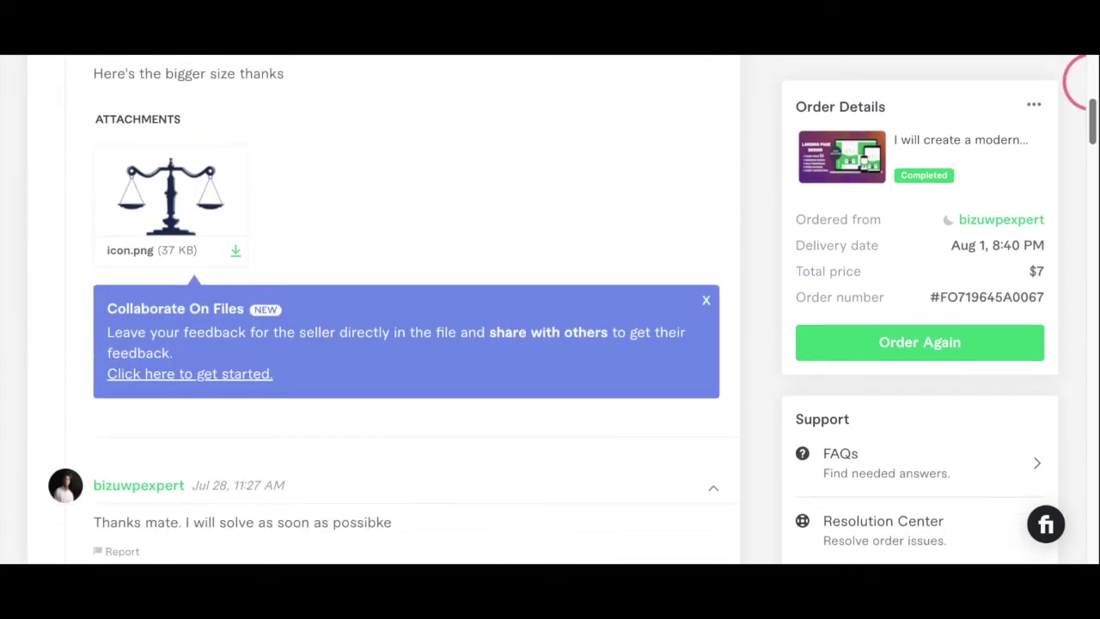
scroll(1089, 83, down, 5)
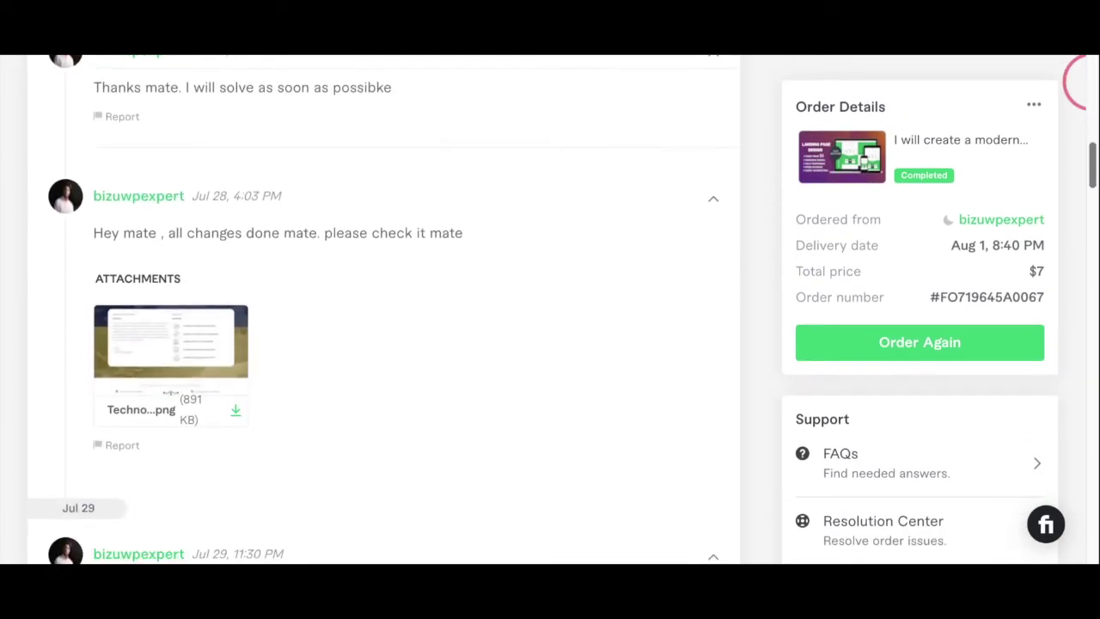
scroll(1090, 84, down, 4)
scroll(1079, 82, down, 7)
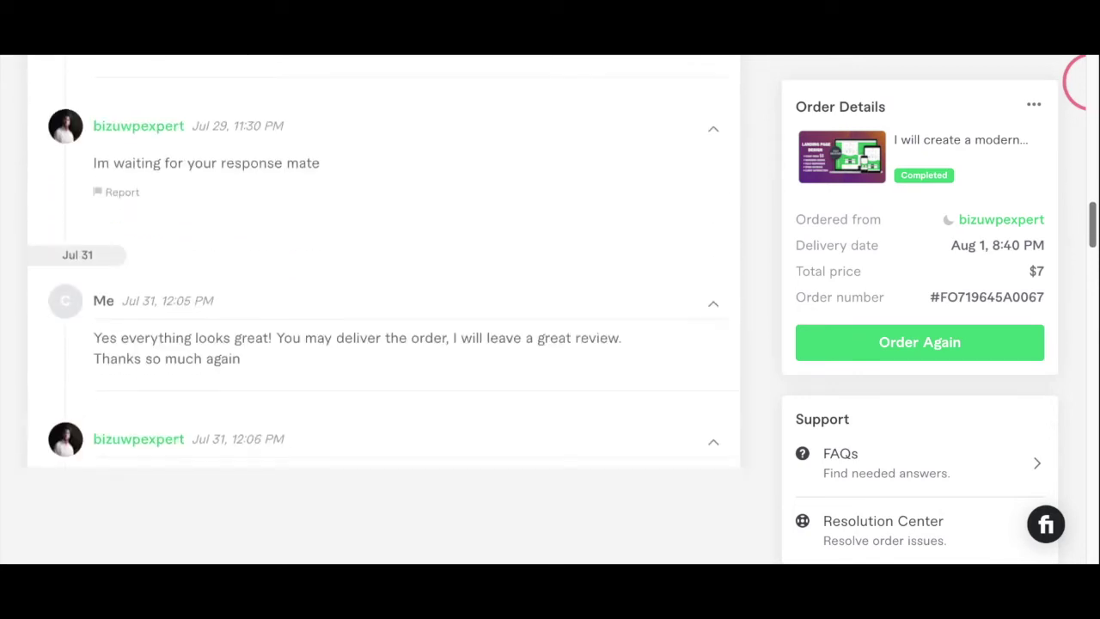
scroll(1079, 82, down, 5)
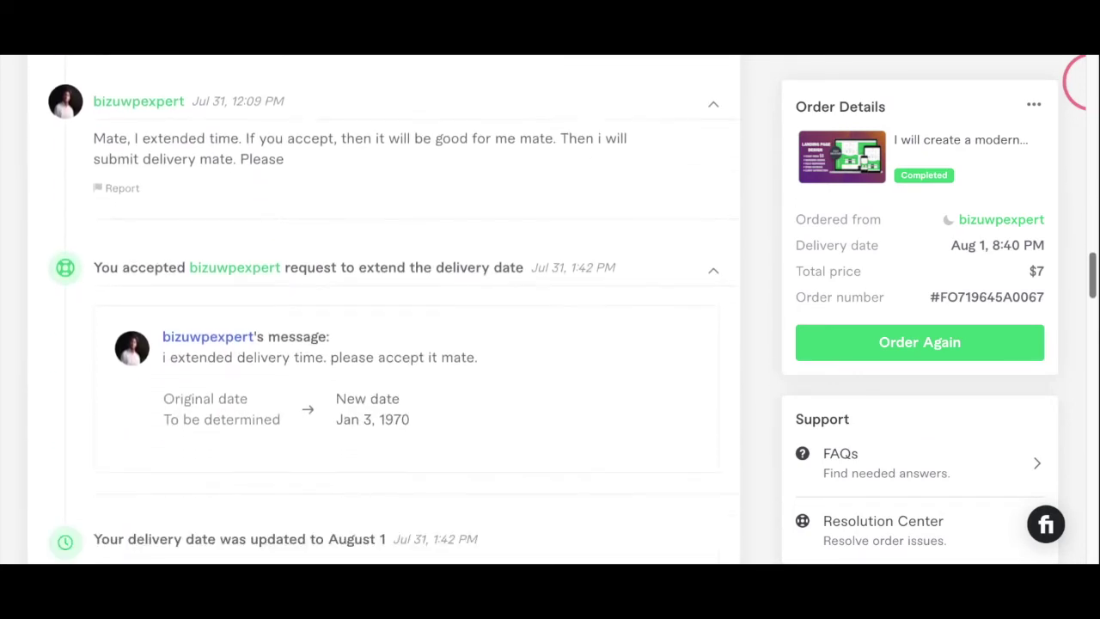
scroll(1079, 82, down, 7)
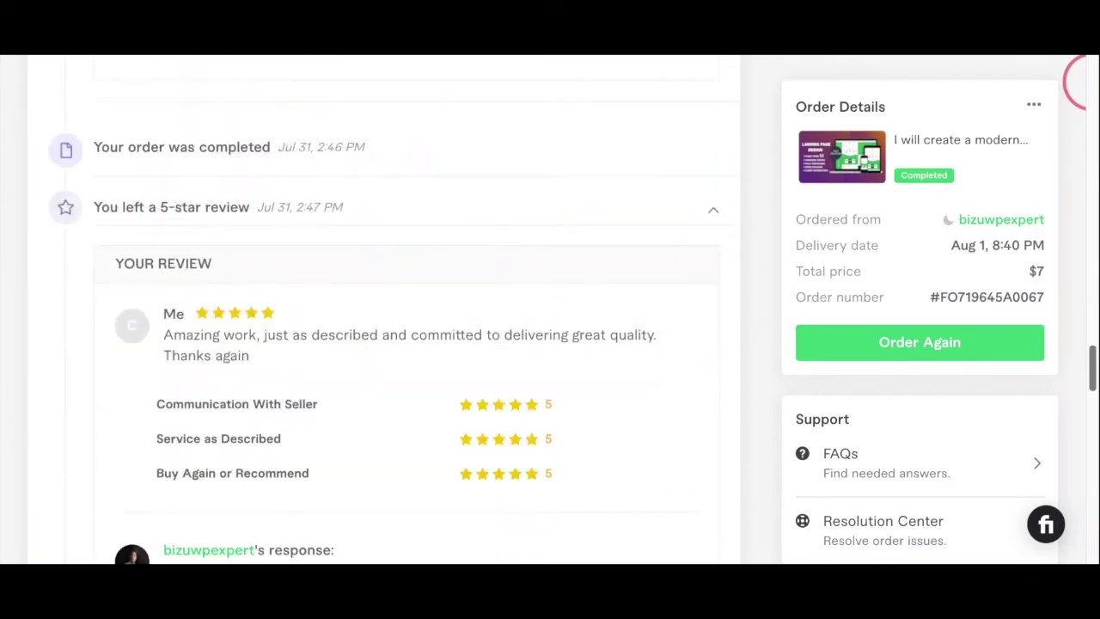
scroll(1079, 82, down, 1)
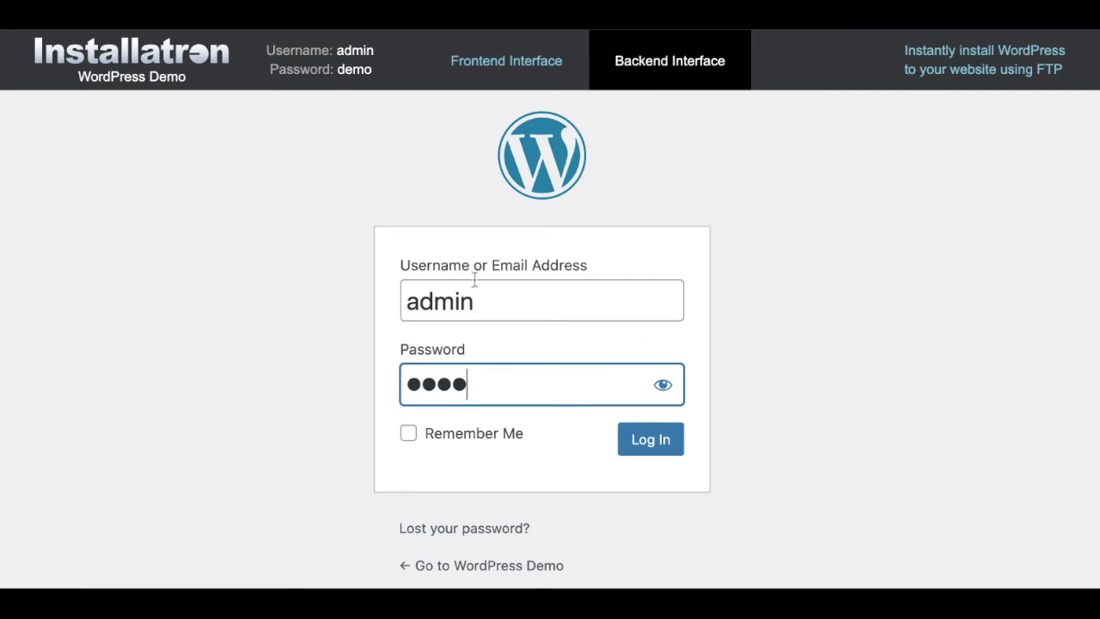
- Log in to the WordPress admin, look over the Dashboard, and go to the Users screen
click(658, 453)
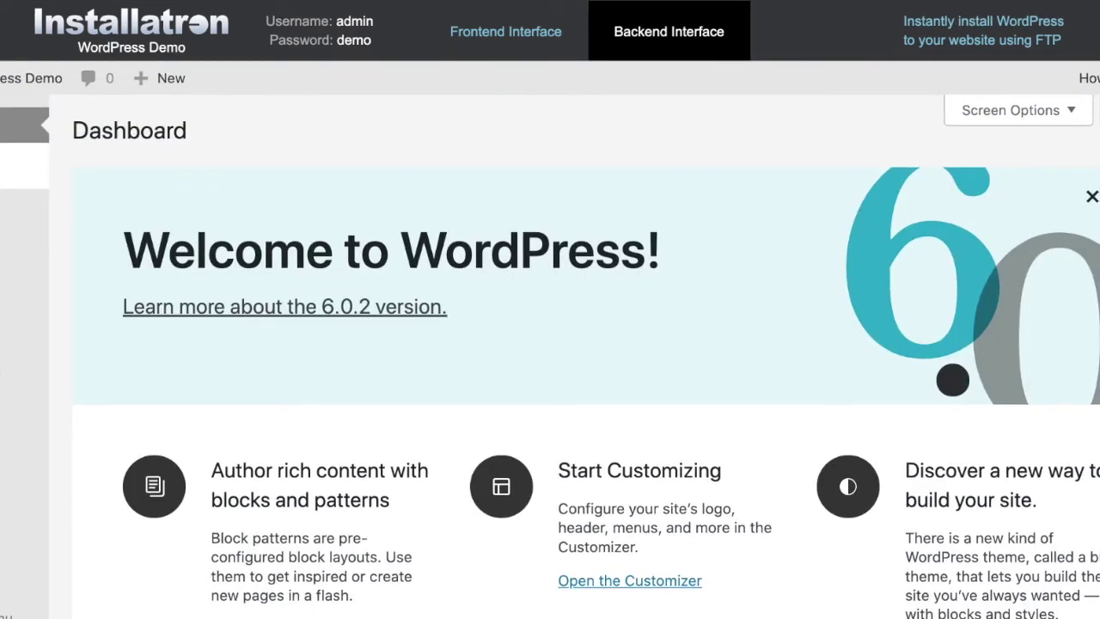
scroll(550, 356, down, 5)
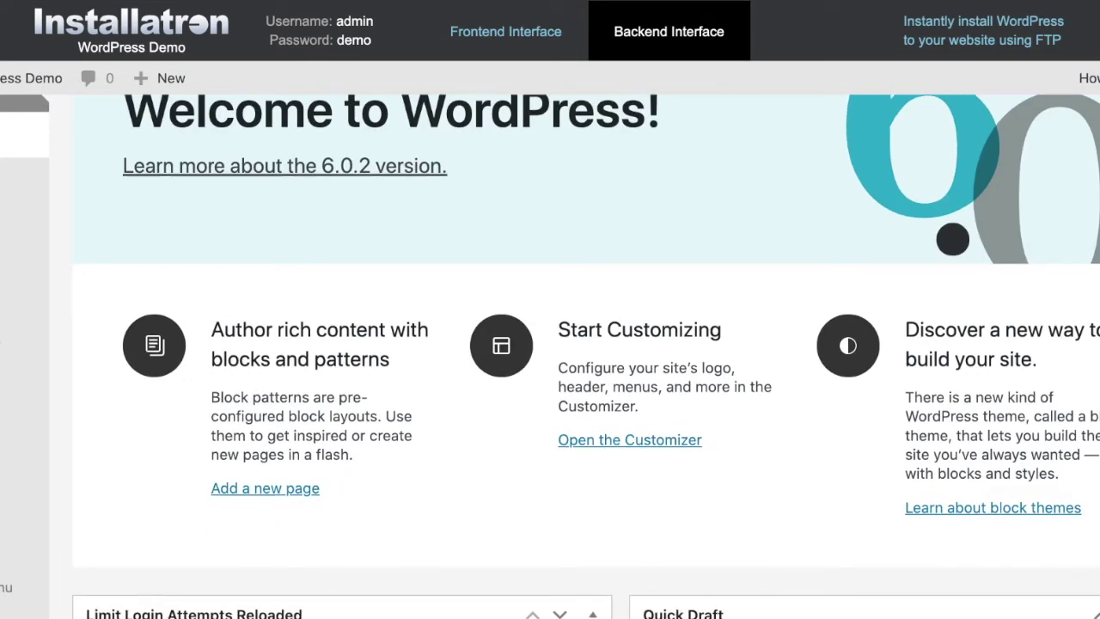
scroll(549, 356, down, 7)
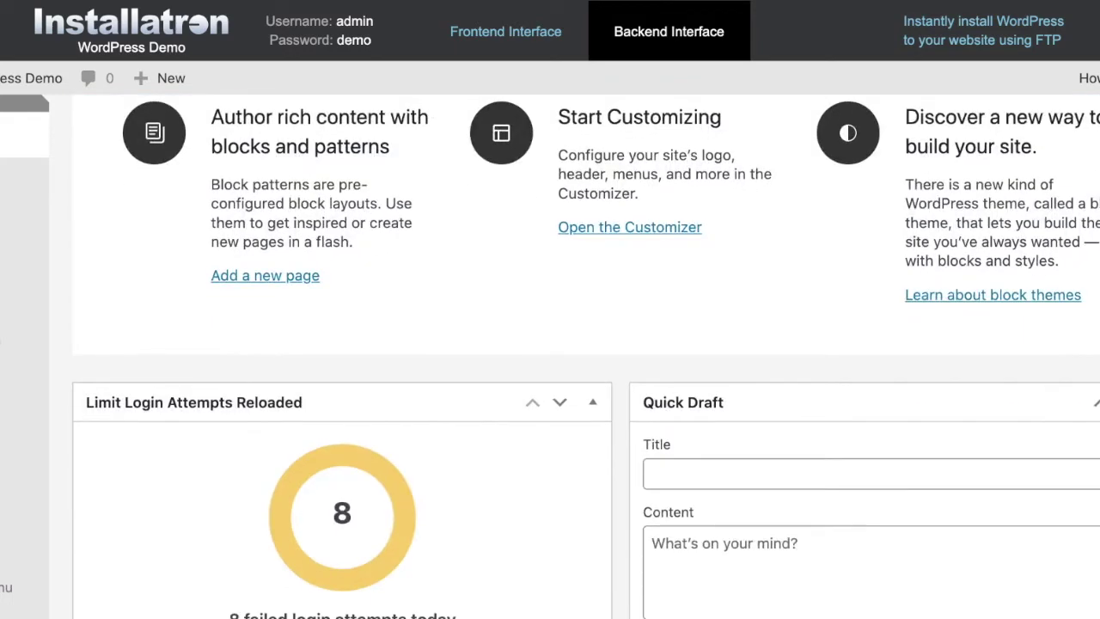
scroll(550, 357, down, 5)
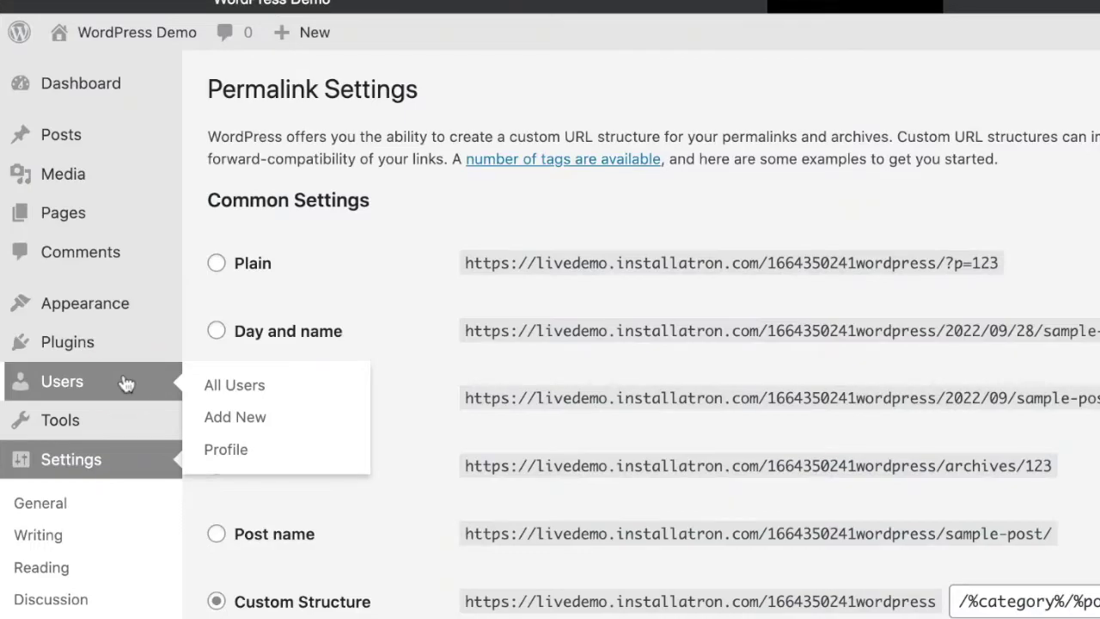
click(126, 383)
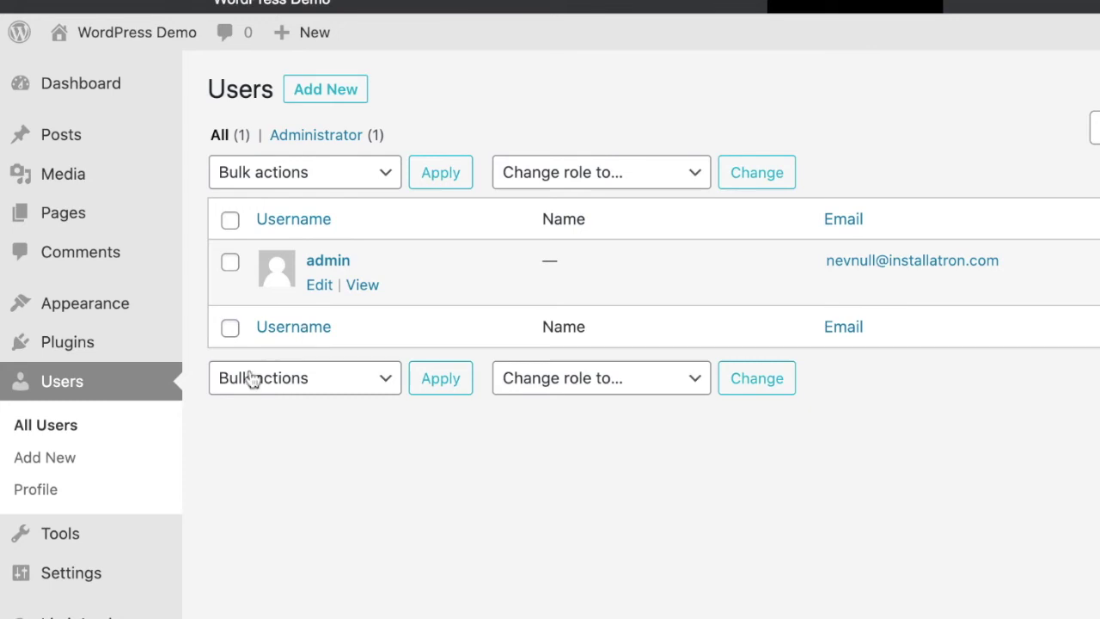
- Review the admin profile, then start a new user and enter the installer's username
click(320, 286)
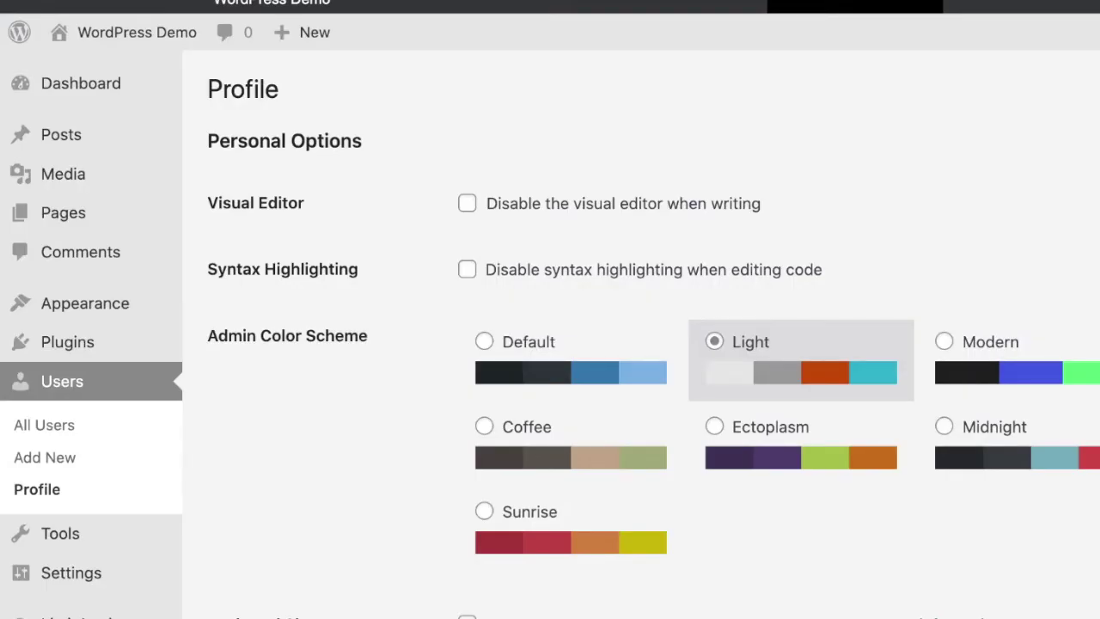
scroll(640, 331, down, 10)
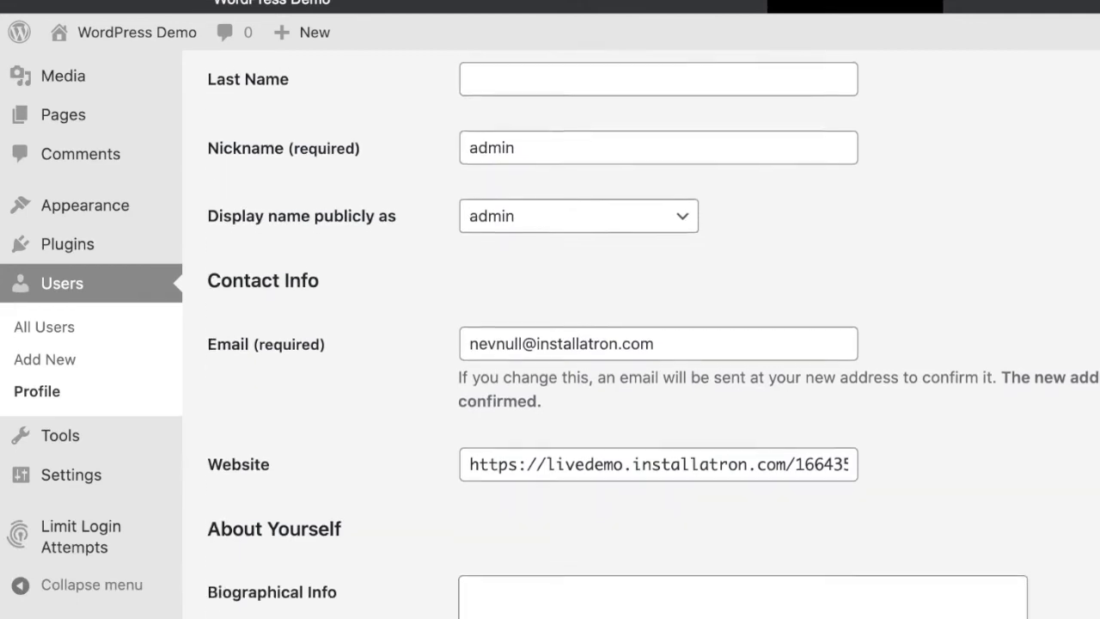
scroll(922, 227, down, 1)
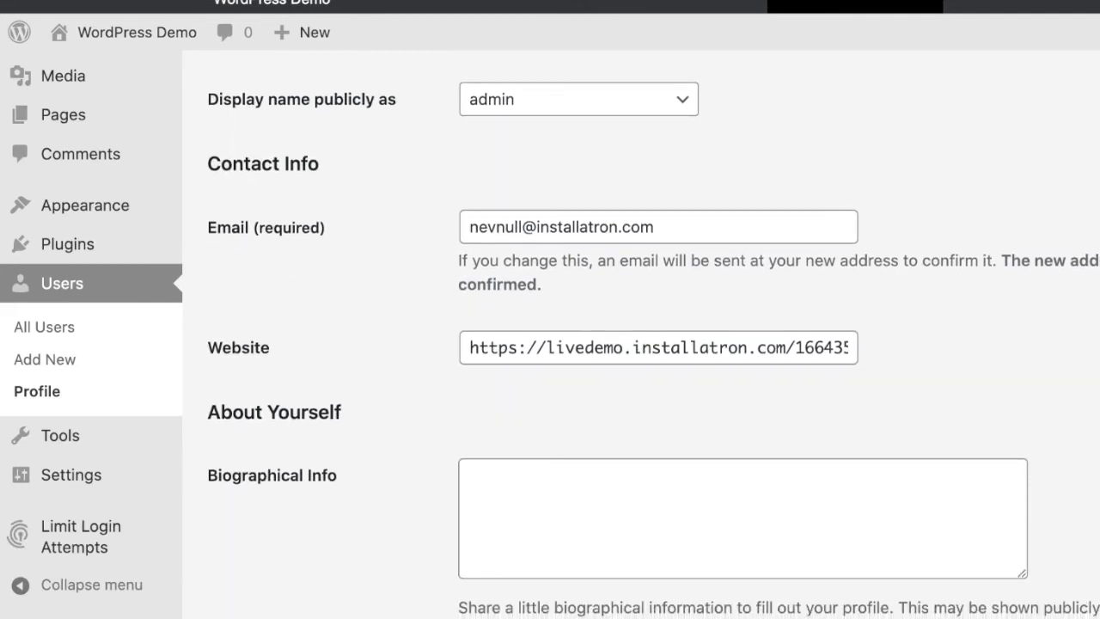
scroll(640, 335, down, 7)
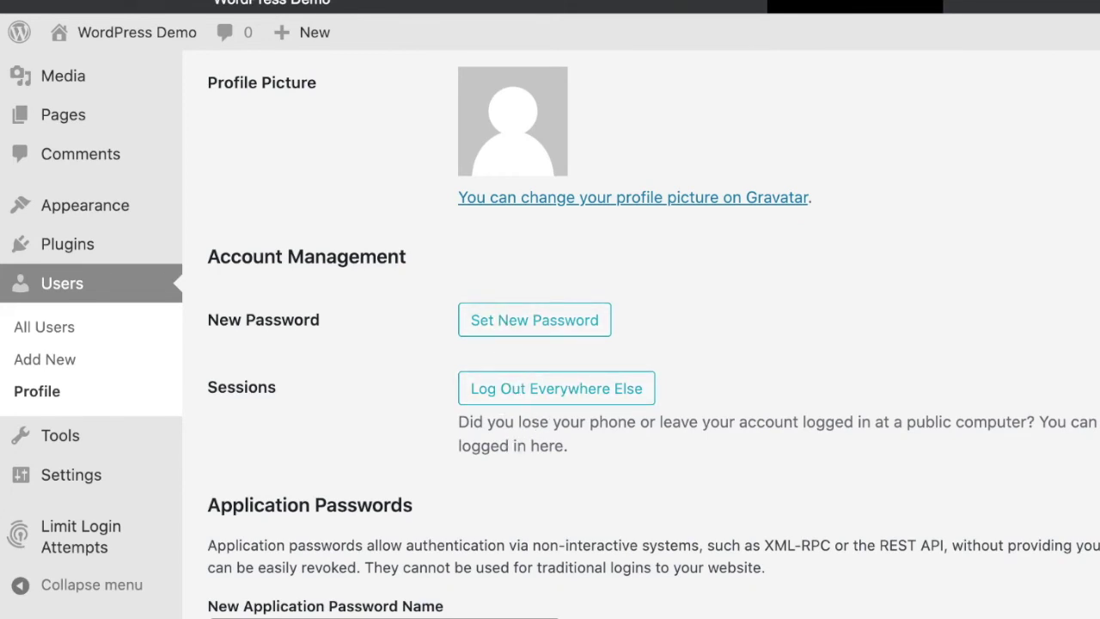
click(44, 327)
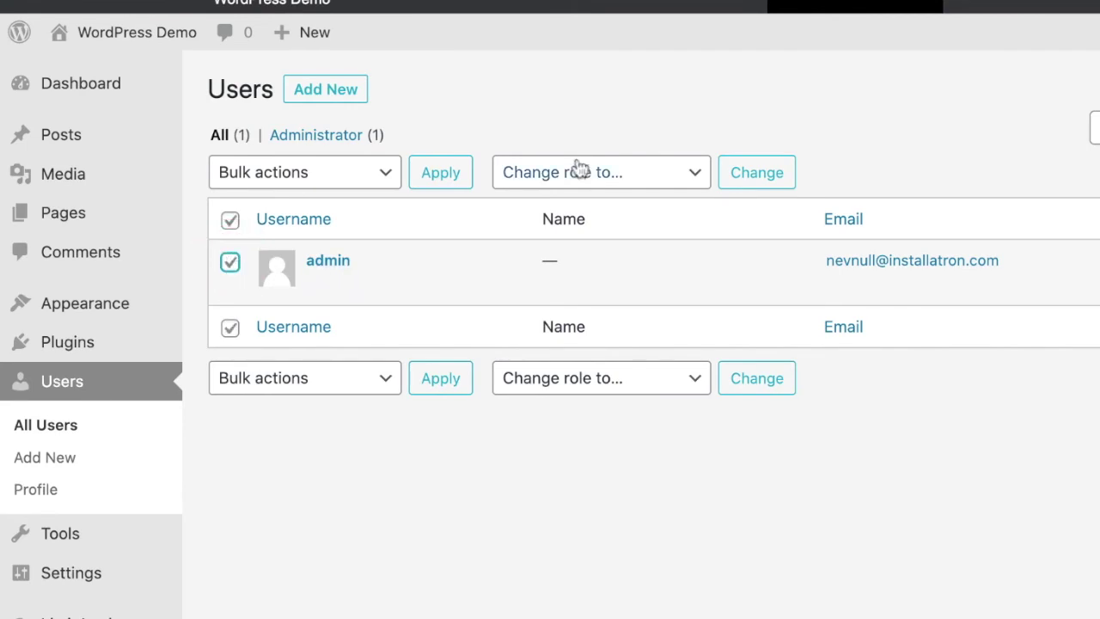
click(342, 101)
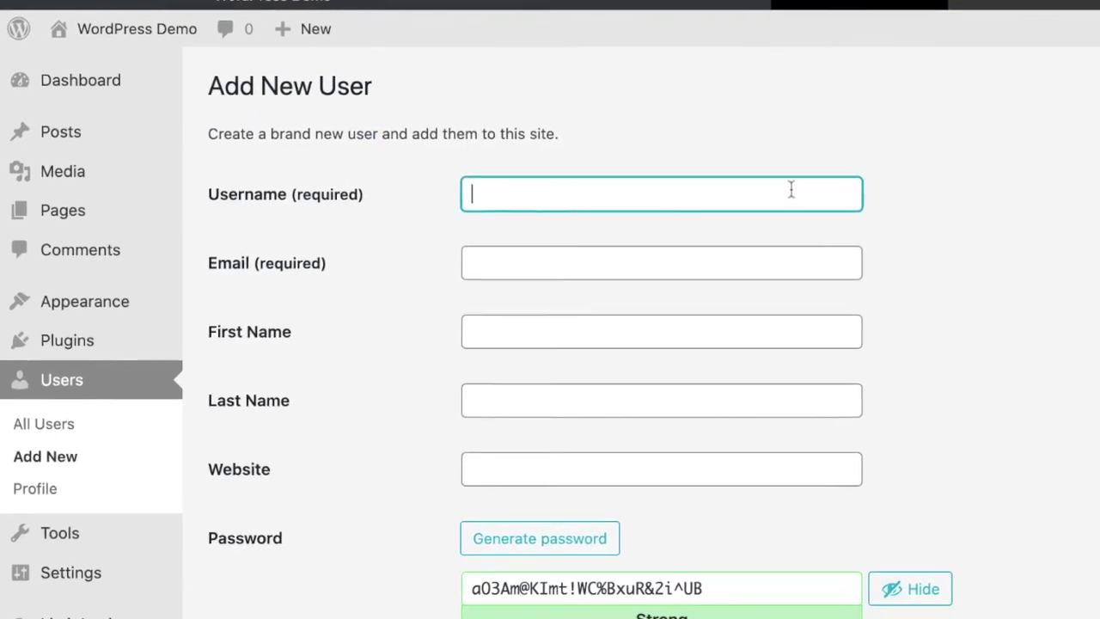
text(Adella)
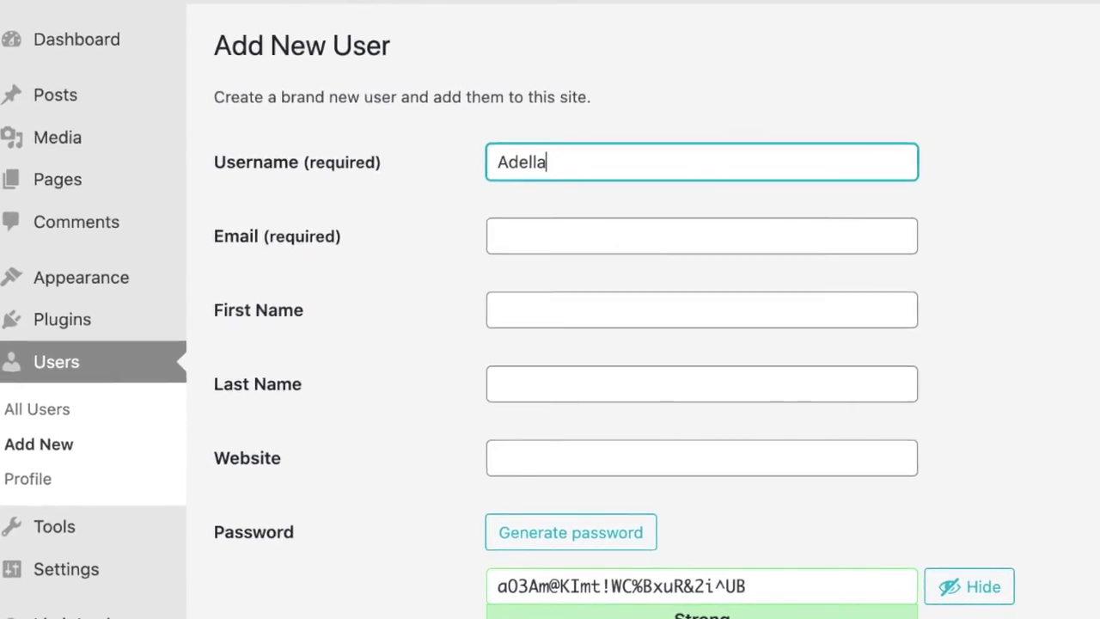